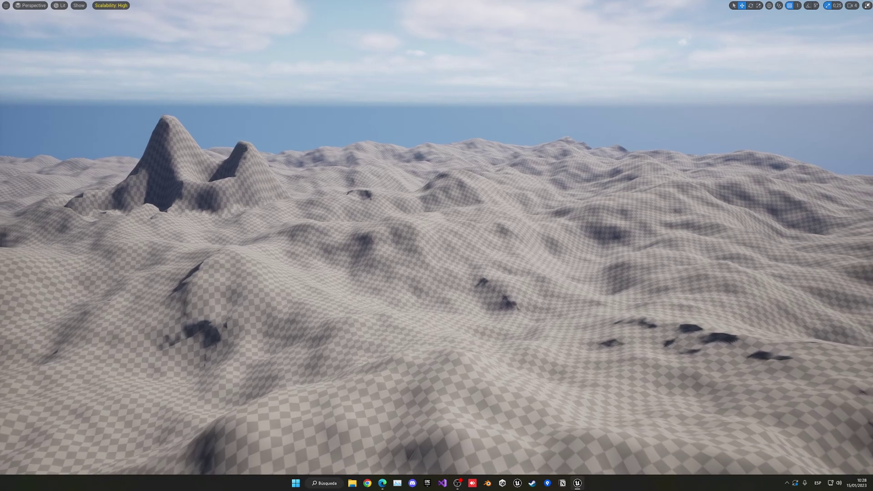
pyautogui.press('s')
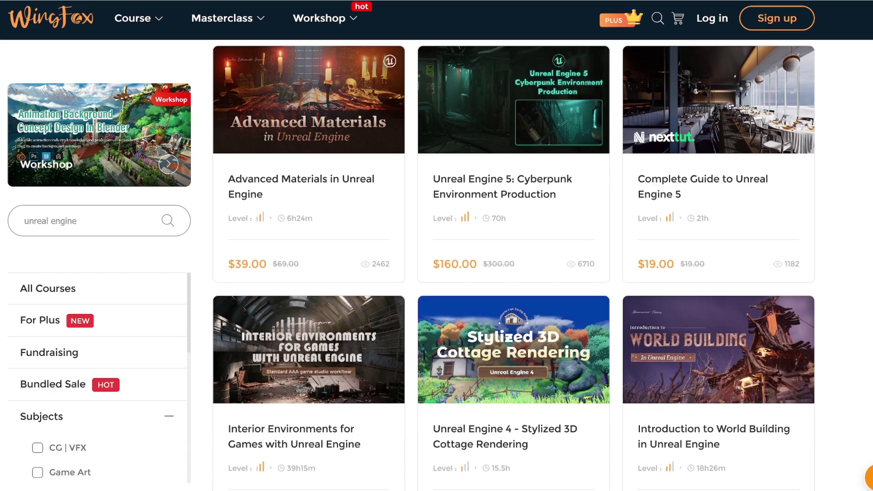
pyautogui.scroll(-5, 514, 205)
pyautogui.scroll(-8, 514, 205)
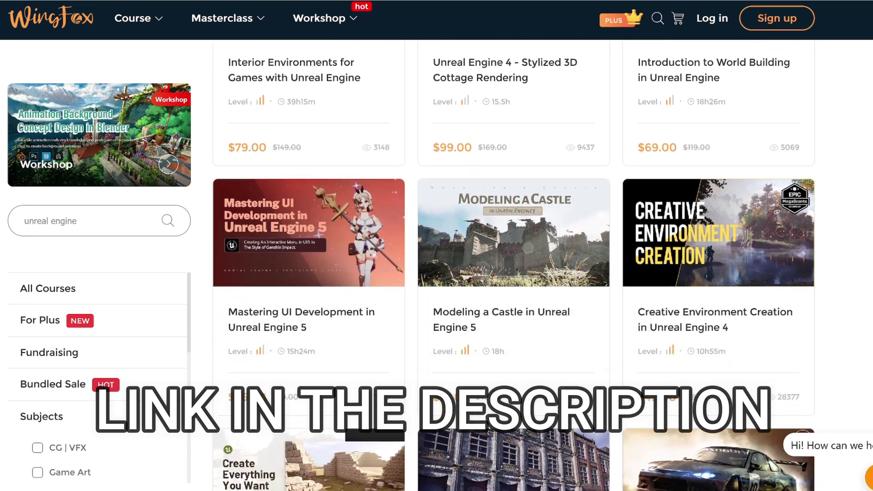
pyautogui.scroll(-4, 514, 266)
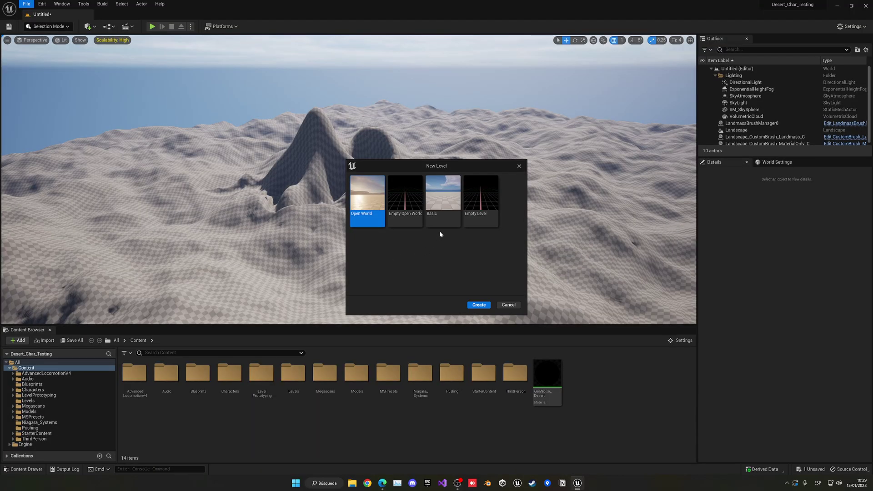
# Create a new Basic level without saving the current one, and delete its floor mesh.
pyautogui.click(441, 225)
pyautogui.click(477, 305)
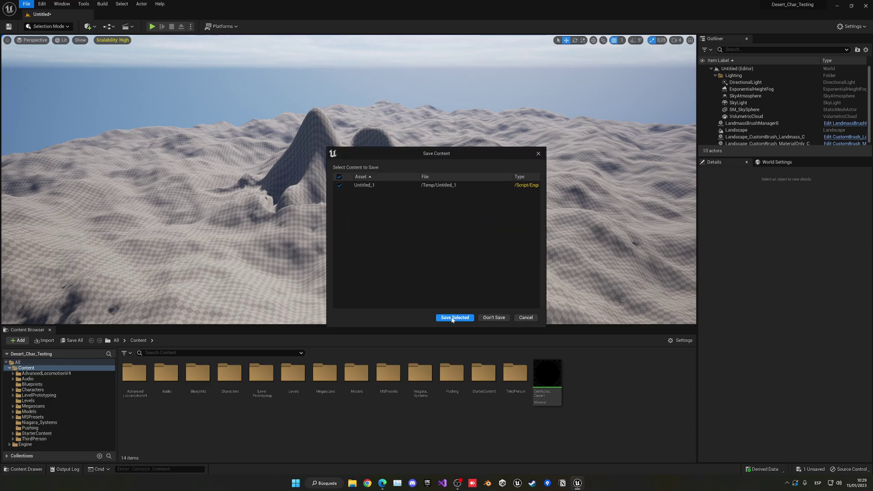
pyautogui.click(493, 318)
pyautogui.click(493, 320)
pyautogui.press('f')
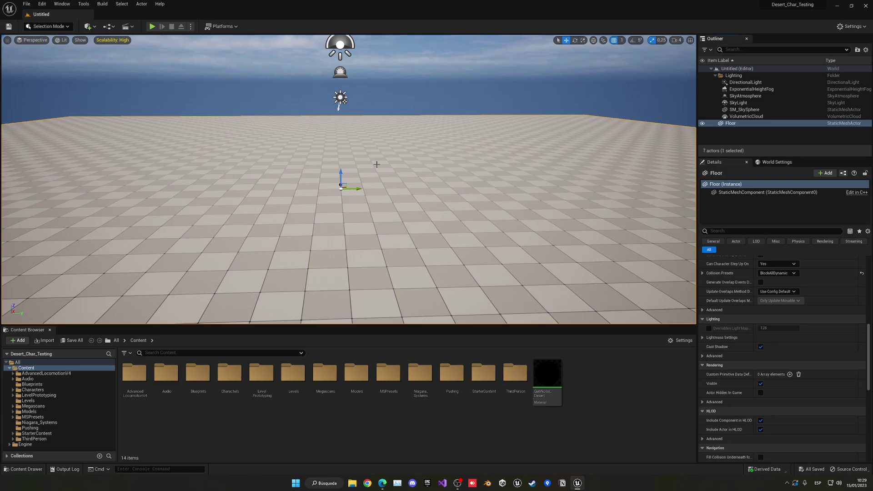
pyautogui.press('Delete')
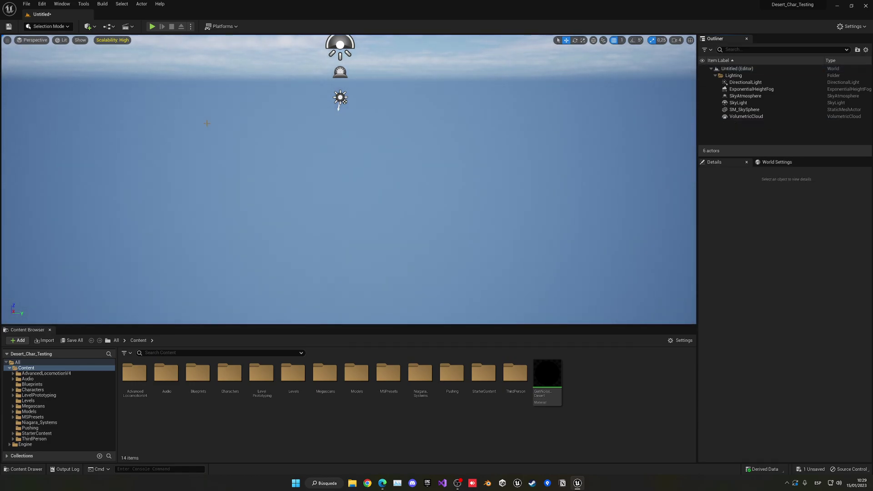
# Search the plugins for landmass to check that it is enabled, and check that Show Plugin Content is active in the content browser.
pyautogui.click(42, 3)
pyautogui.click(58, 110)
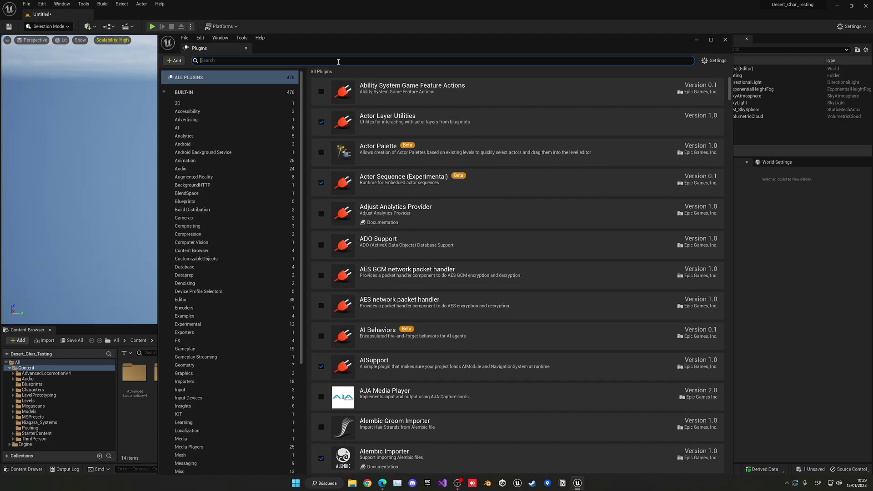
pyautogui.write('landmass')
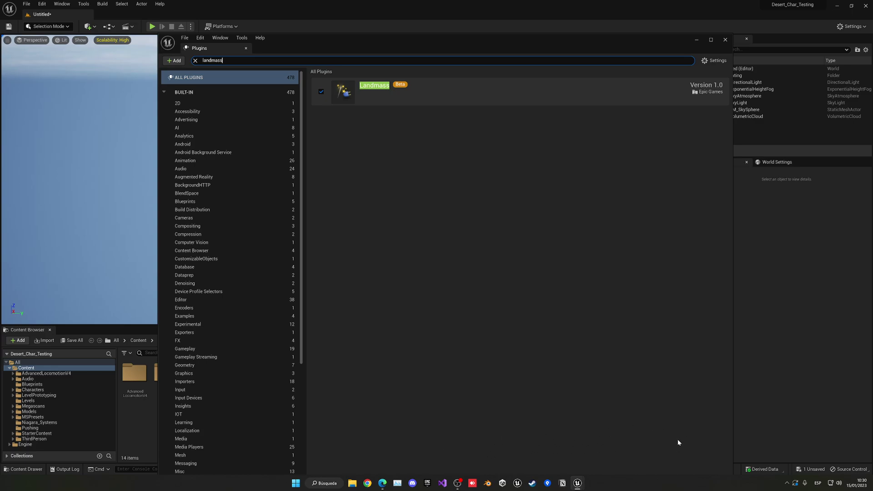
pyautogui.click(725, 40)
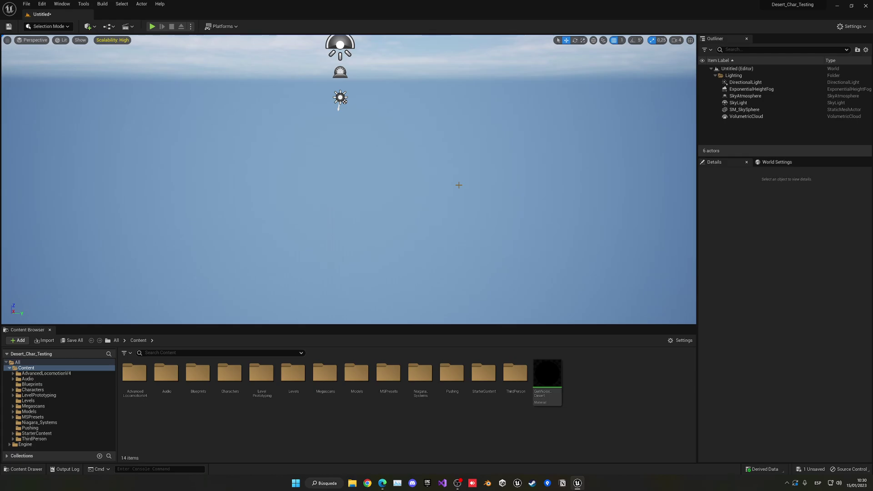
pyautogui.click(674, 341)
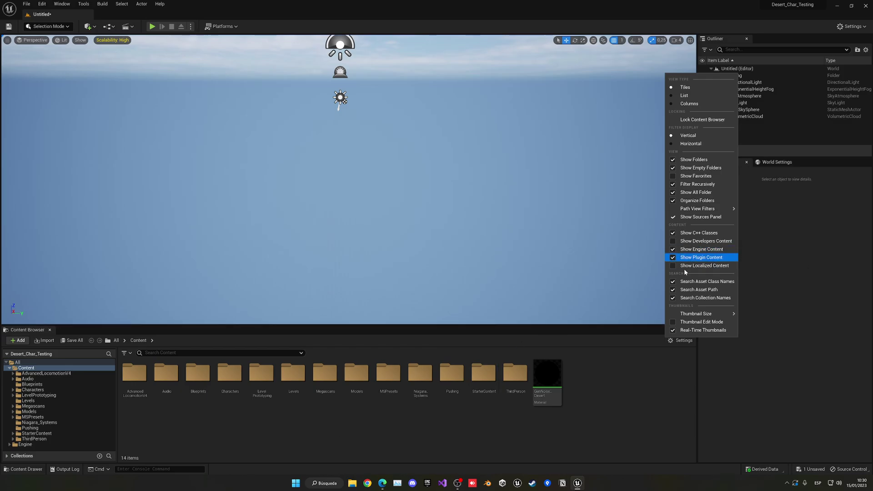
pyautogui.click(615, 391)
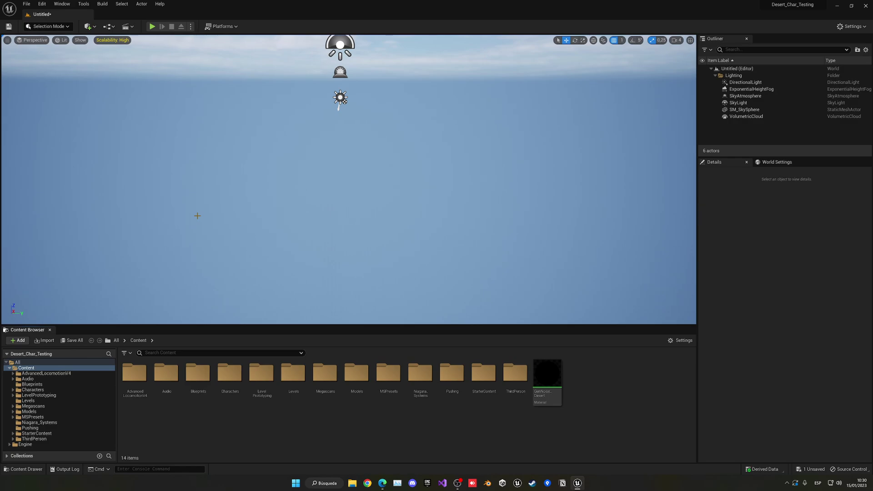
# Create a new landscape in Landscape mode with edit layers enabled and the default size settings.
pyautogui.click(45, 27)
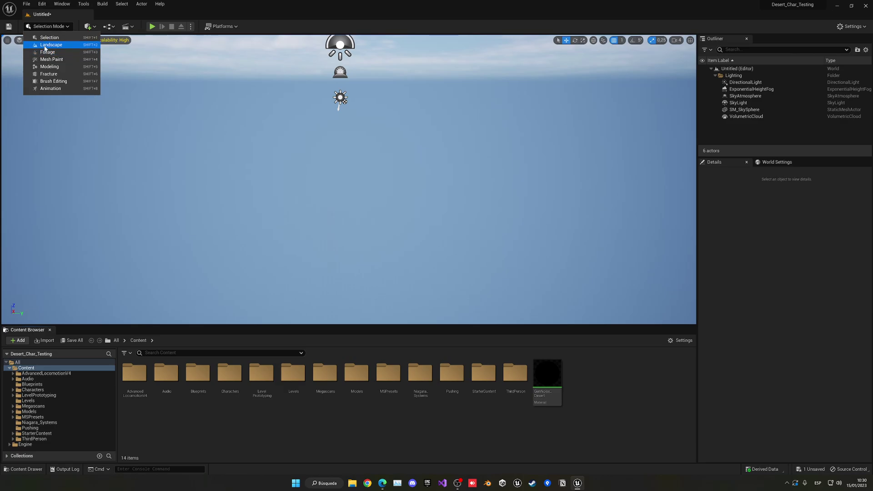
pyautogui.click(46, 45)
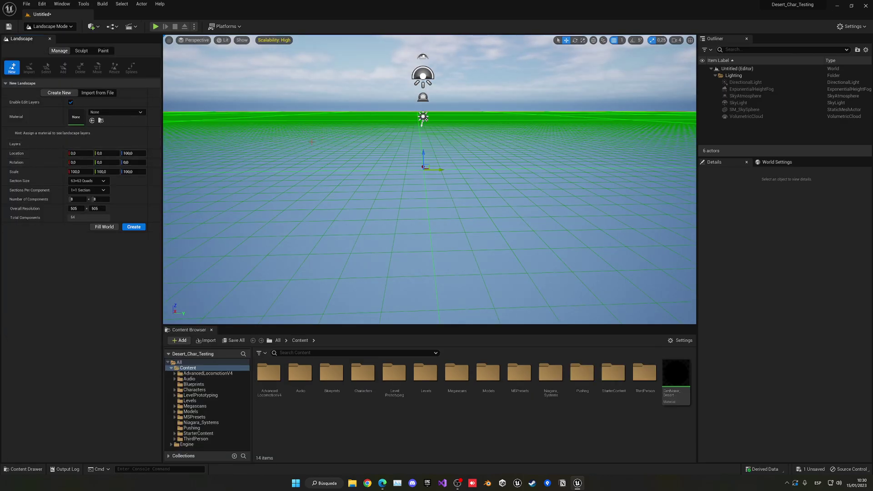
pyautogui.click(71, 102)
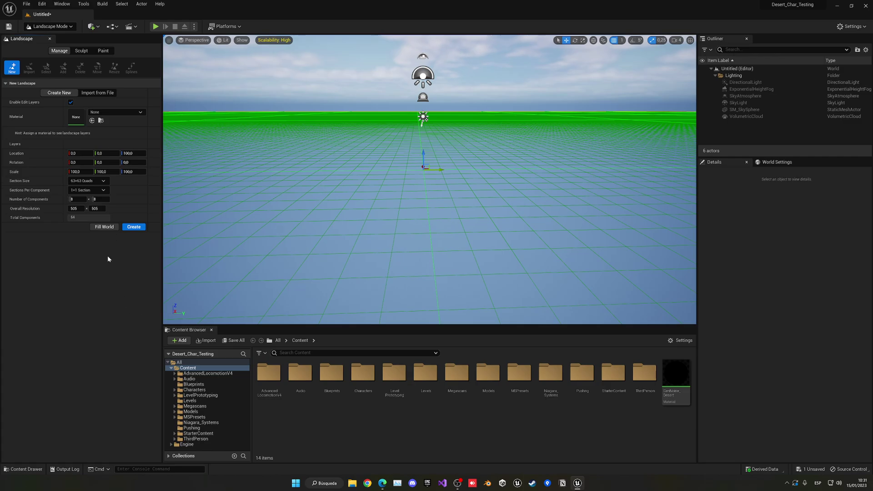
pyautogui.click(134, 226)
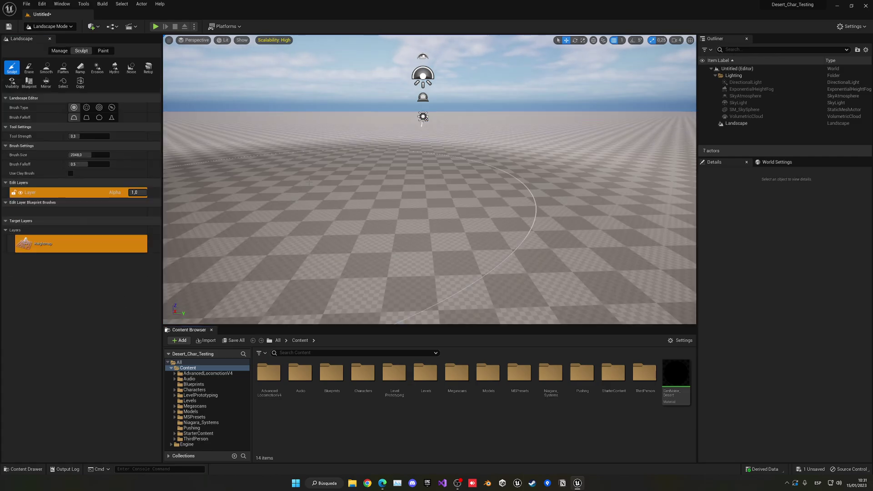
# Choose CustomBrush_Landmass as the blueprint brush and place it near the centre of the landscape.
pyautogui.press('s')
pyautogui.moveTo(396, 183); pyautogui.dragTo(397, 183, button='right')
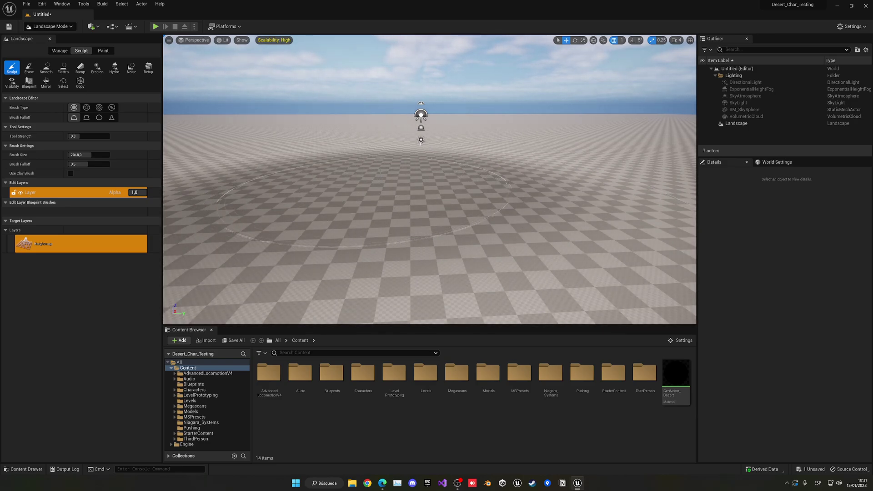
pyautogui.click(29, 82)
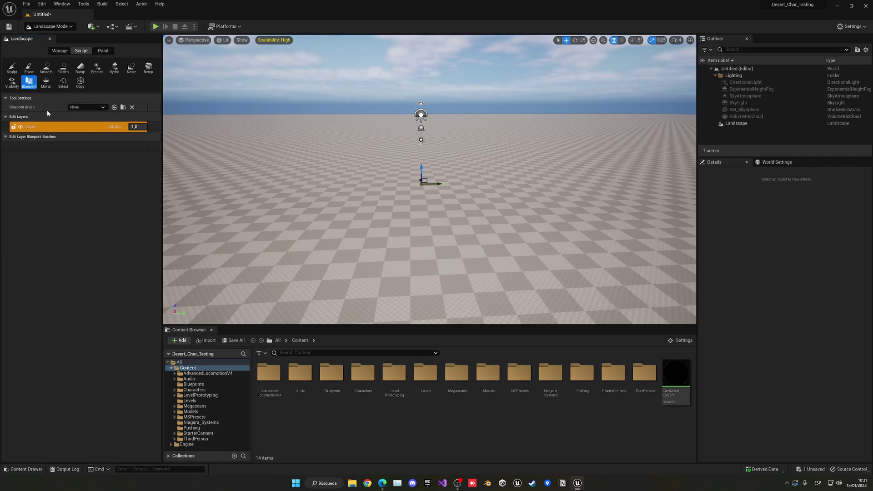
pyautogui.click(84, 107)
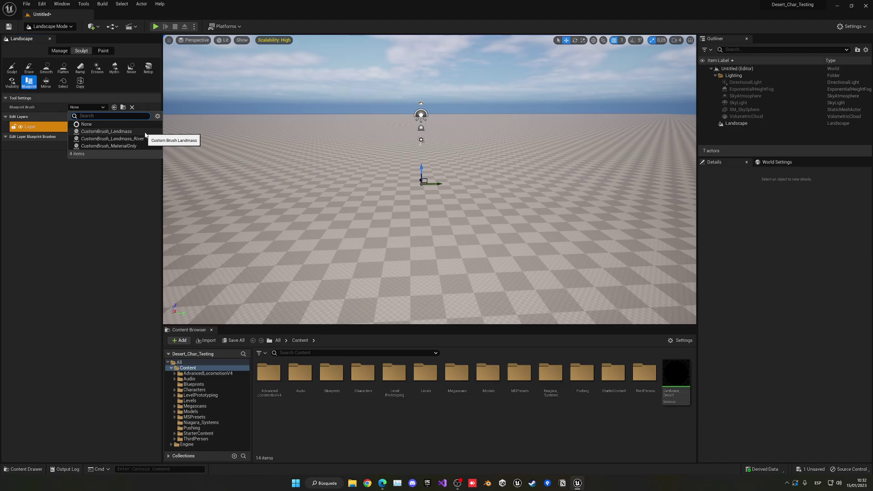
pyautogui.click(146, 135)
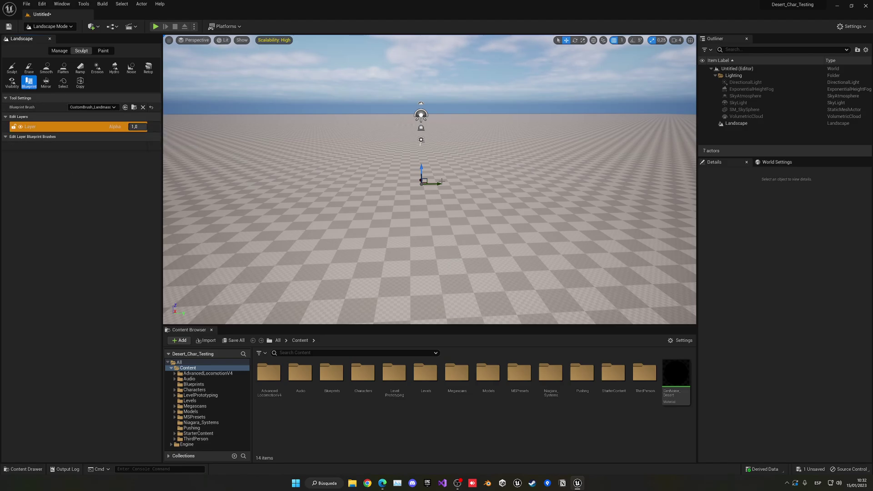
pyautogui.click(418, 216)
pyautogui.press('e')
pyautogui.moveTo(494, 195); pyautogui.dragTo(513, 210, button='right')
pyautogui.press('s')
pyautogui.moveTo(447, 205); pyautogui.dragTo(447, 204, button='right')
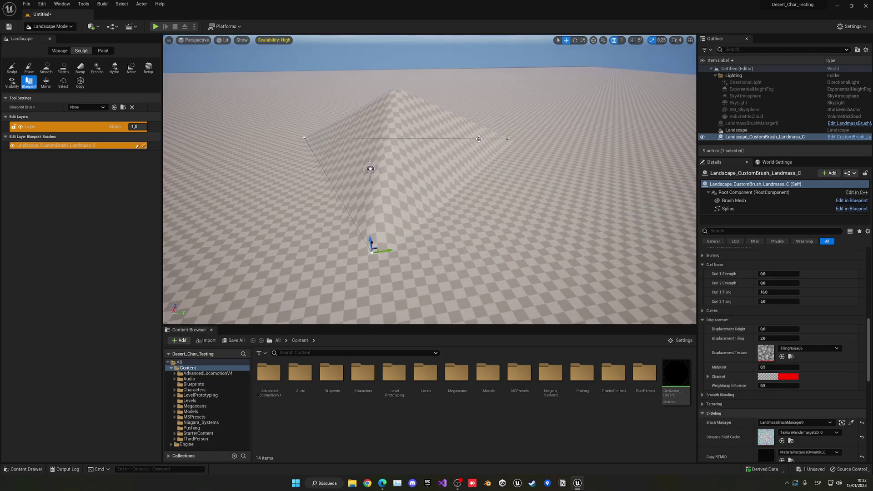
# Return to Selection mode, rename the landmass brush to Maintain Brush and collapse the Lighting folder.
pyautogui.moveTo(348, 175); pyautogui.dragTo(314, 178, button='right')
pyautogui.click(50, 25)
pyautogui.click(46, 33)
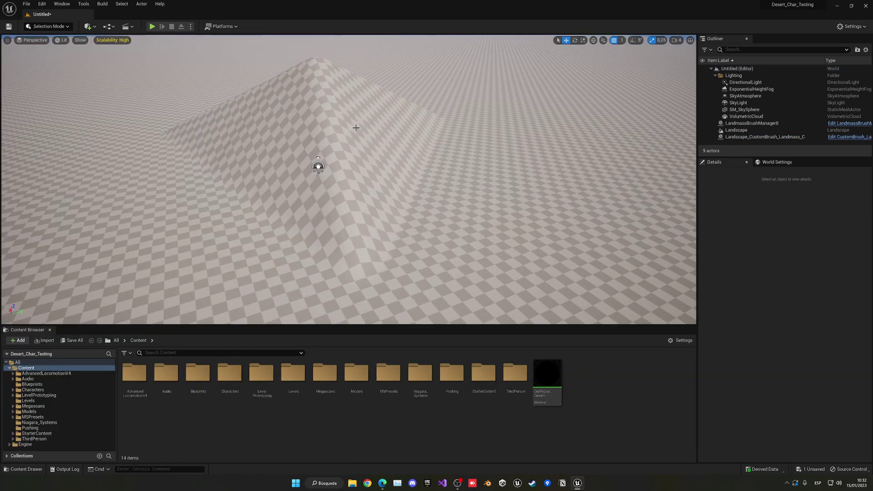
pyautogui.click(331, 115)
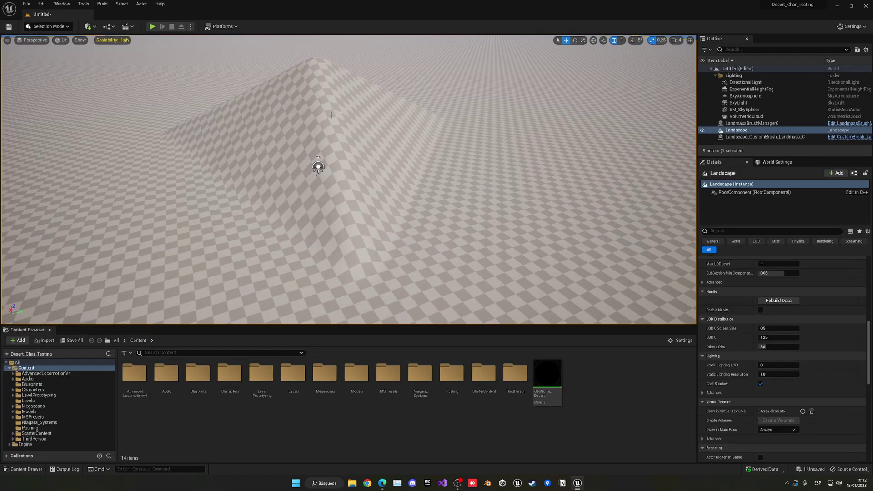
pyautogui.click(759, 137)
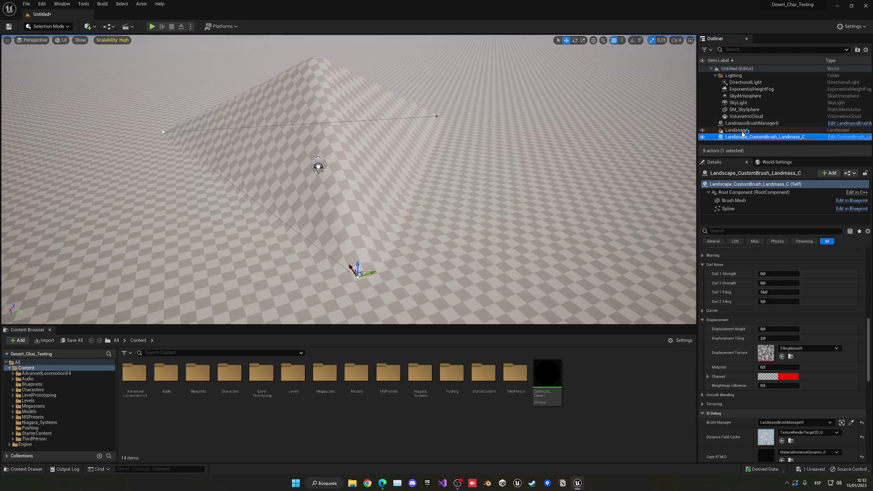
pyautogui.click(748, 137)
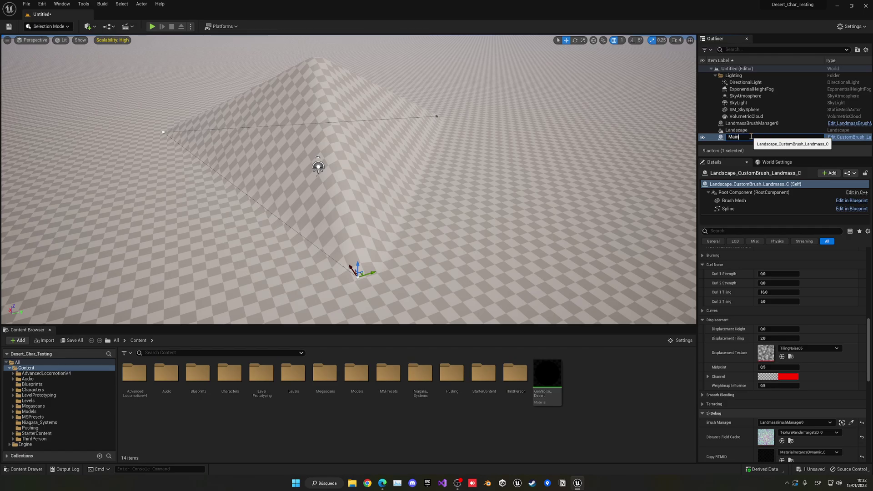
pyautogui.write('Maintain Brush')
pyautogui.press('Return')
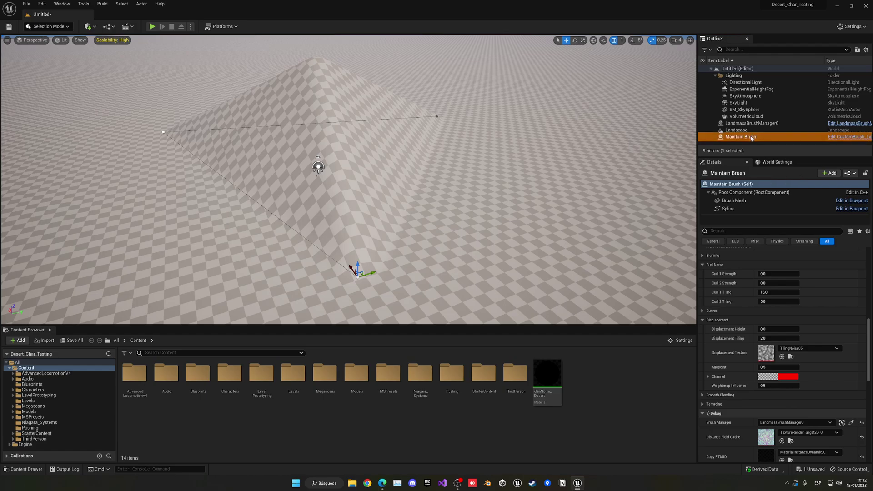
pyautogui.click(715, 76)
# Move the corner spline points of Maintain Brush outward to enlarge the mountain's base.
pyautogui.moveTo(491, 182); pyautogui.dragTo(500, 160, button='right')
pyautogui.press('s')
pyautogui.press('a')
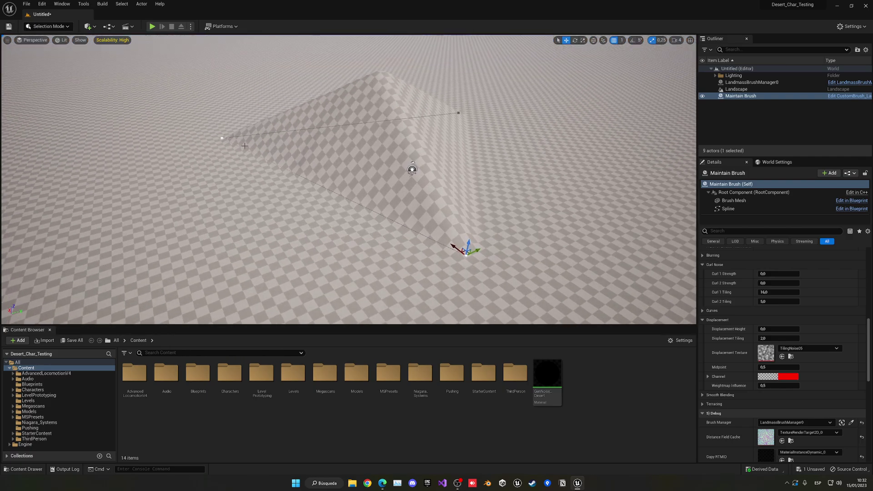
pyautogui.moveTo(453, 246)
pyautogui.mouseDown()
pyautogui.moveTo(506, 285)
pyautogui.moveTo(592, 313)
pyautogui.moveTo(442, 263)
pyautogui.moveTo(477, 262)
pyautogui.moveTo(465, 256)
pyautogui.mouseUp()
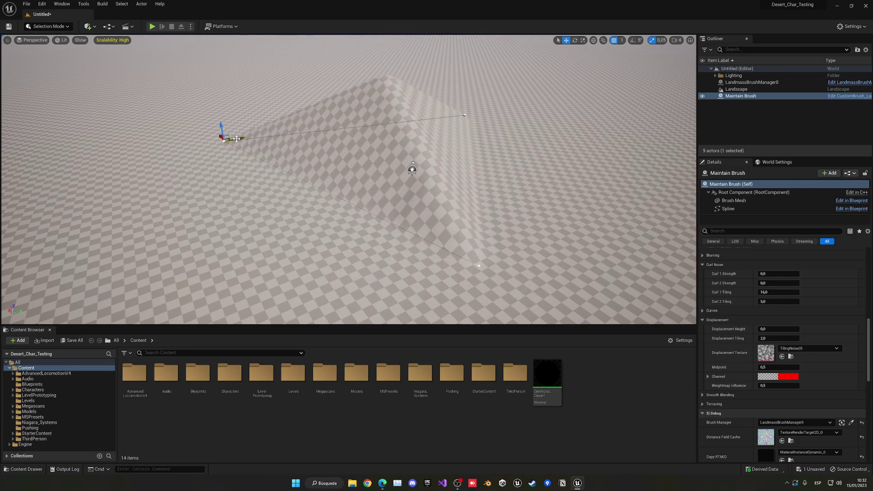
pyautogui.moveTo(236, 139)
pyautogui.mouseDown()
pyautogui.moveTo(102, 162)
pyautogui.moveTo(156, 150)
pyautogui.moveTo(116, 152)
pyautogui.moveTo(136, 145)
pyautogui.moveTo(167, 148)
pyautogui.mouseUp()
pyautogui.press('a')
pyautogui.moveTo(161, 161); pyautogui.dragTo(216, 162, button='right')
# Duplicate spline points of Maintain Brush and place the copies to round out one side of the mountain.
pyautogui.moveTo(167, 161); pyautogui.dragTo(343, 186)
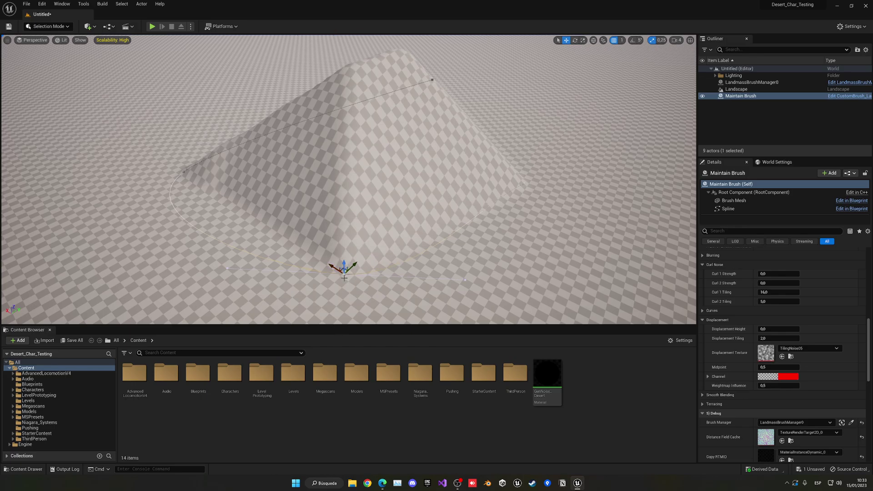
pyautogui.press('s')
pyautogui.press('d')
pyautogui.moveTo(382, 235); pyautogui.dragTo(318, 226, button='right')
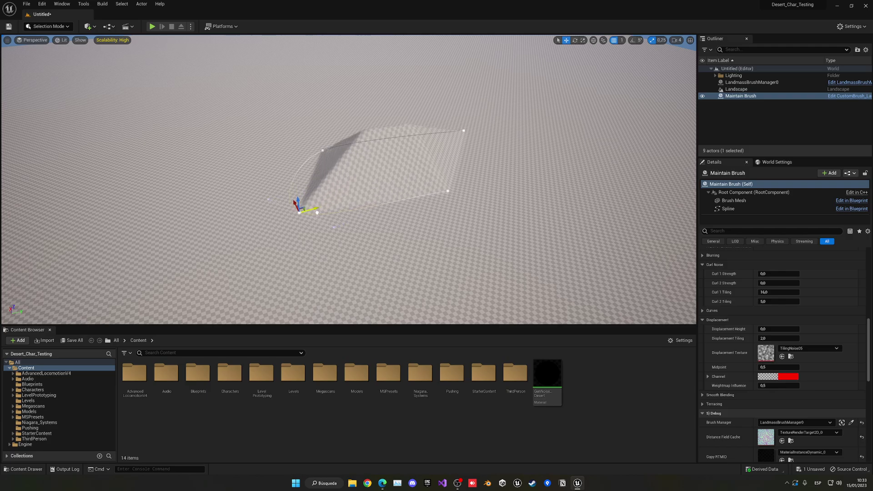
pyautogui.moveTo(317, 213); pyautogui.dragTo(321, 210)
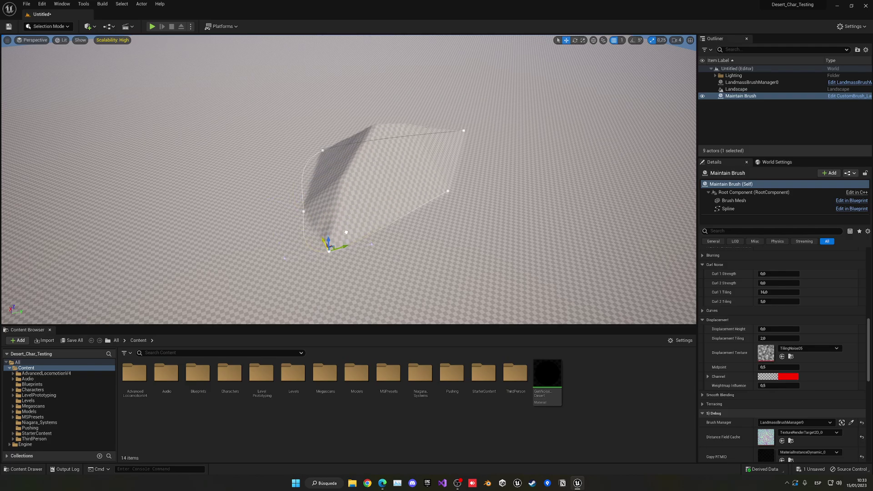
# Duplicate another spline point and pull it away from the base to extend the mountain's outline on the far side.
pyautogui.press('d')
pyautogui.moveTo(434, 202); pyautogui.dragTo(391, 208, button='right')
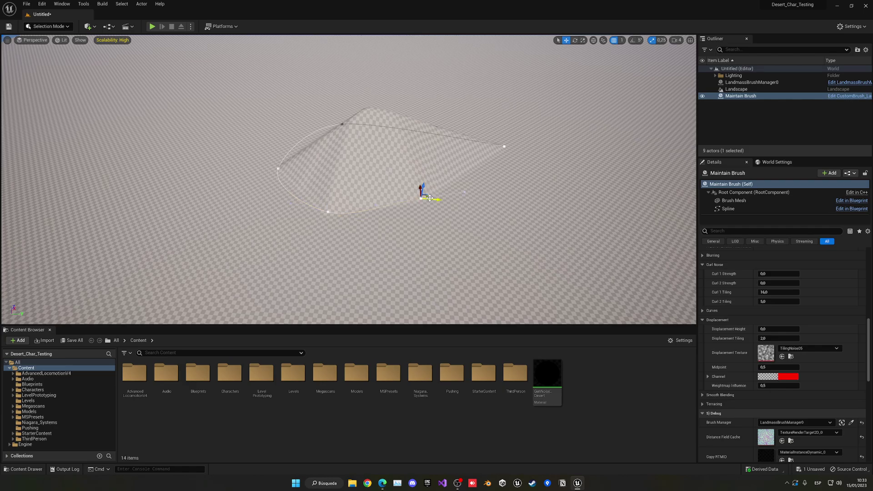
pyautogui.keyDown('alt'); pyautogui.moveTo(428, 197); pyautogui.dragTo(584, 218); pyautogui.keyUp('alt')
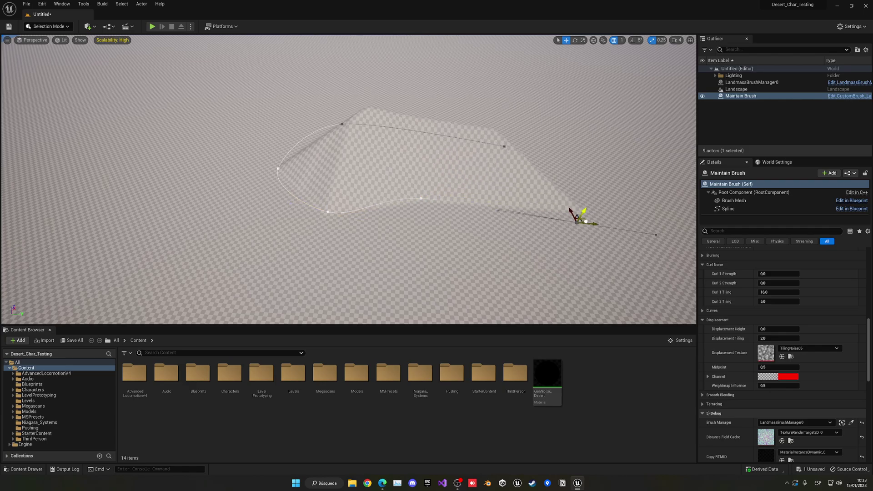
pyautogui.press('a')
pyautogui.moveTo(584, 218); pyautogui.dragTo(741, 222, button='right')
pyautogui.keyDown('alt'); pyautogui.moveTo(306, 149); pyautogui.dragTo(334, 96); pyautogui.keyUp('alt')
pyautogui.keyDown('alt'); pyautogui.moveTo(346, 182); pyautogui.dragTo(358, 184); pyautogui.keyUp('alt')
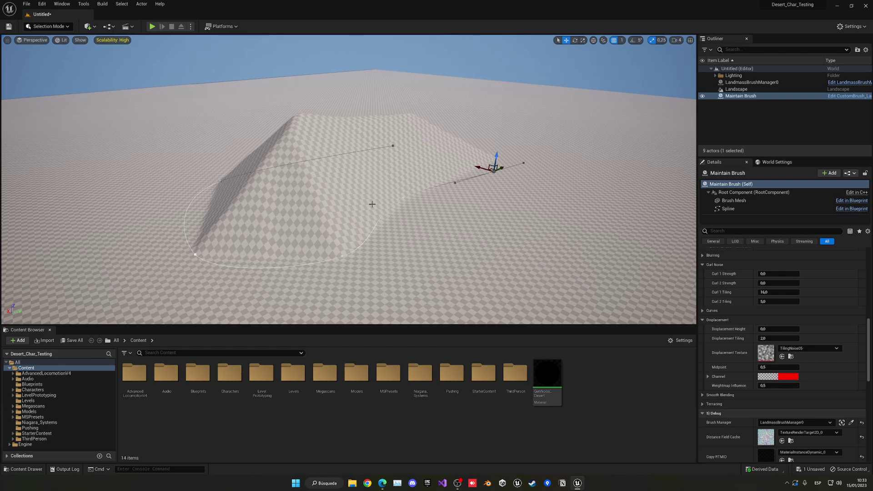
# Try the Min blend mode on Maintain Brush and inspect its effect on the terrain from several distances.
pyautogui.scroll(10, 737, 307)
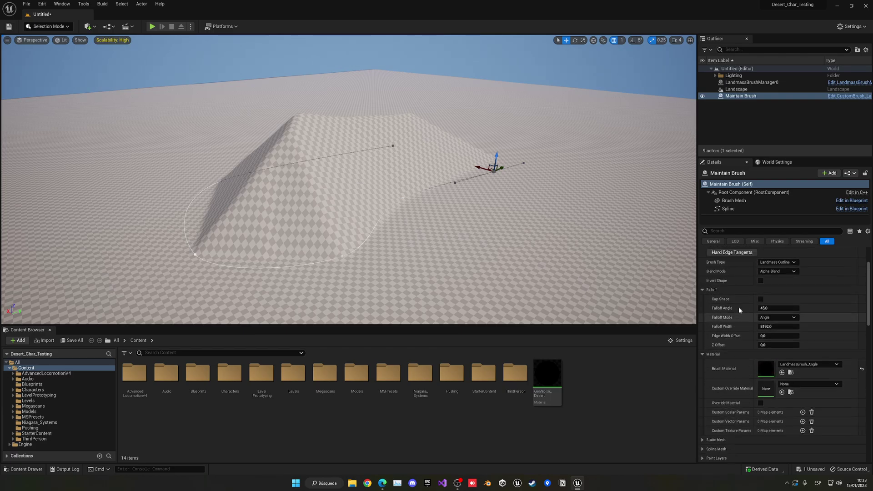
pyautogui.click(778, 325)
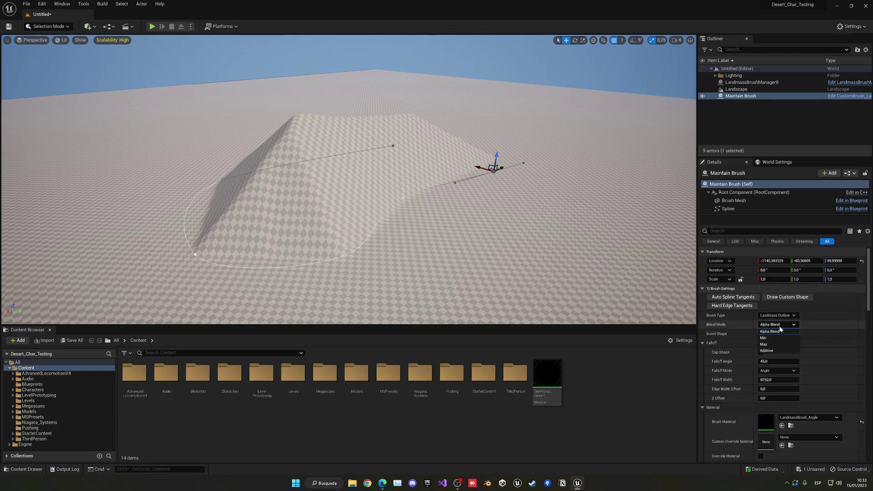
pyautogui.click(782, 337)
pyautogui.moveTo(523, 218)
pyautogui.mouseDown(button='right')
pyautogui.moveTo(509, 282)
pyautogui.moveTo(527, 227)
pyautogui.mouseUp(button='right')
pyautogui.press('w')
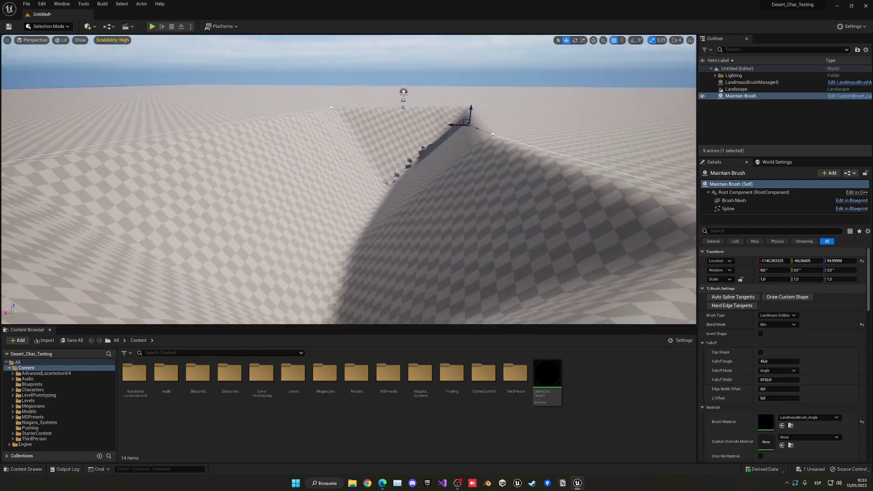
pyautogui.press('s')
pyautogui.press('w')
pyautogui.moveTo(313, 185); pyautogui.dragTo(314, 211, button='right')
pyautogui.press('s')
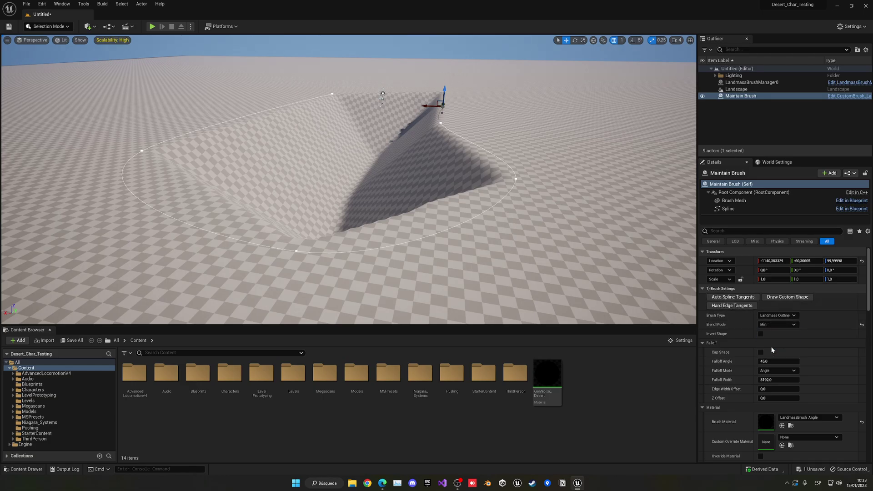
# Try the Max and Additive blend modes on Maintain Brush, and return its Blend Mode to Alpha Blend.
pyautogui.moveTo(447, 191); pyautogui.dragTo(447, 162, button='right')
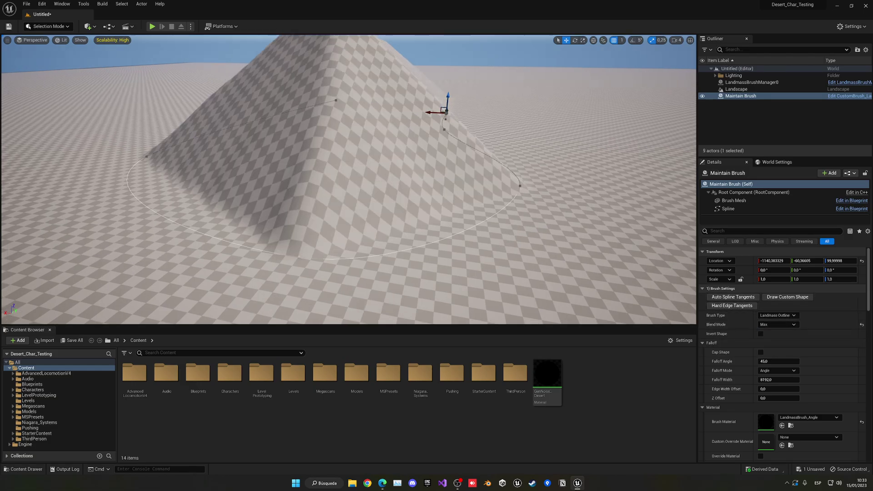
pyautogui.press('s')
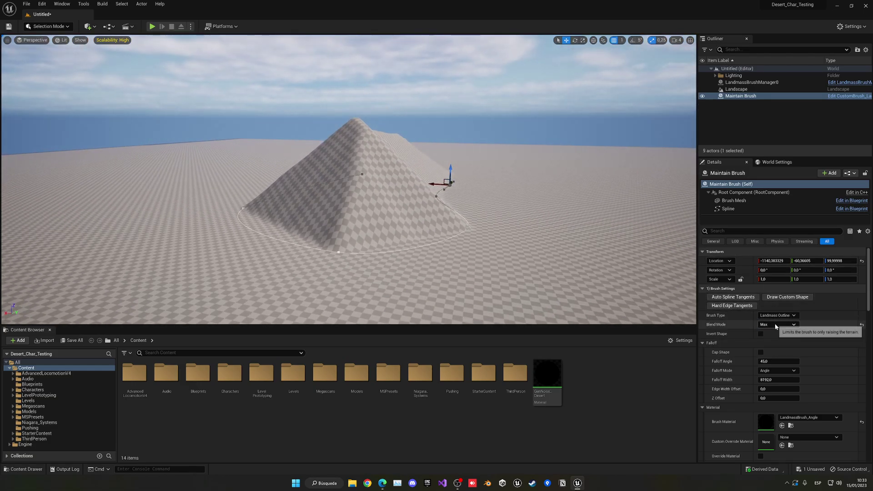
pyautogui.click(776, 324)
pyautogui.click(772, 351)
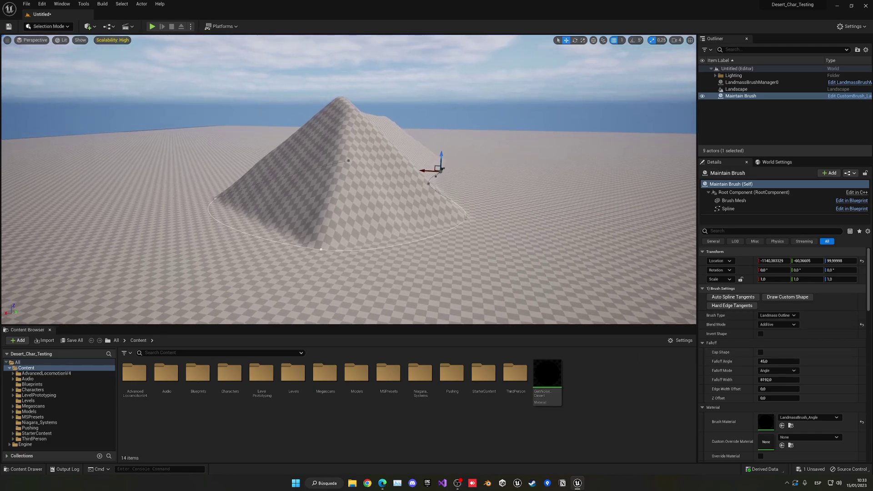
pyautogui.click(776, 325)
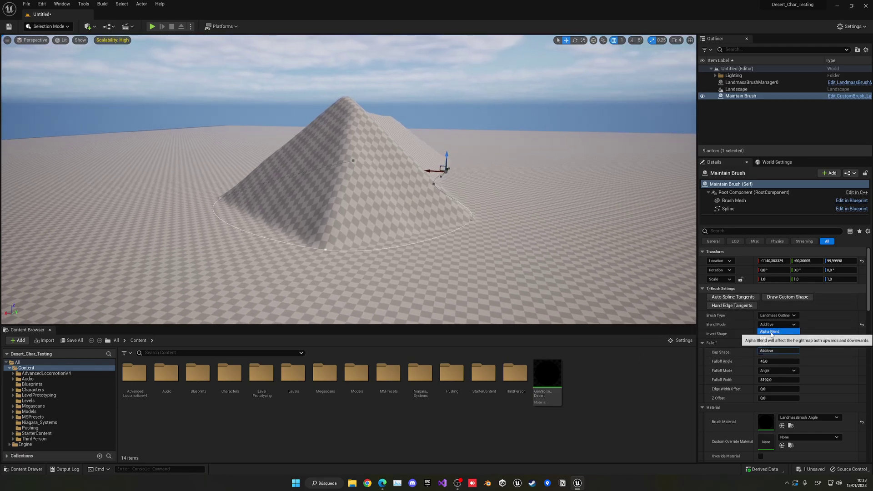
pyautogui.click(770, 331)
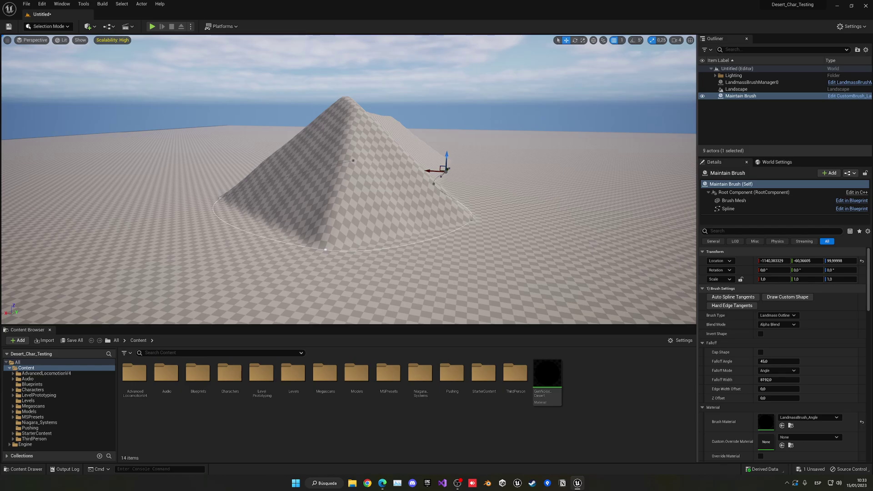
# Enable Invert Shape on Maintain Brush, inspect the terrain around the spline outline, and disable it again.
pyautogui.click(760, 334)
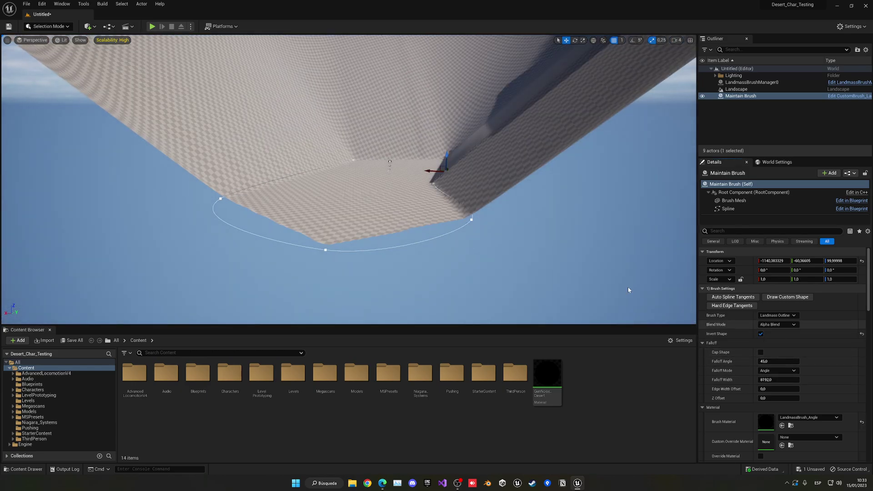
pyautogui.press('s')
pyautogui.moveTo(628, 290)
pyautogui.mouseDown(button='right')
pyautogui.moveTo(637, 241)
pyautogui.moveTo(636, 258)
pyautogui.moveTo(622, 266)
pyautogui.moveTo(562, 249)
pyautogui.moveTo(550, 255)
pyautogui.moveTo(556, 207)
pyautogui.moveTo(567, 259)
pyautogui.mouseUp(button='right')
pyautogui.press('d')
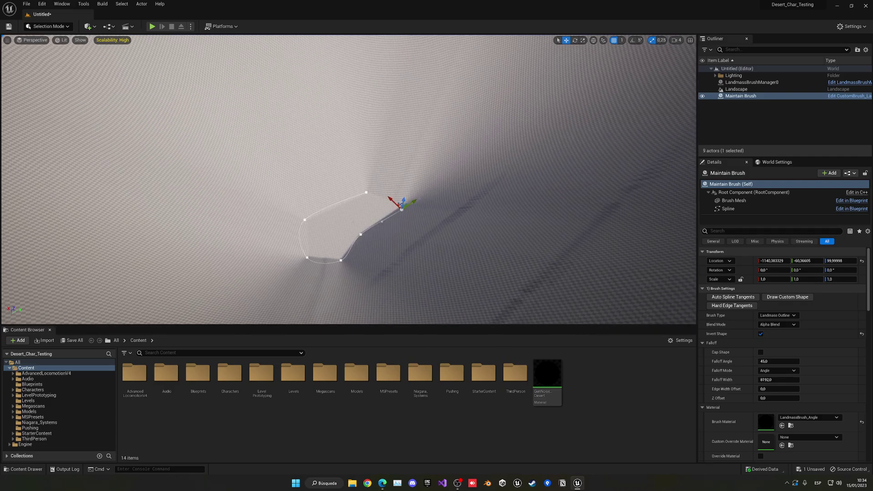
pyautogui.moveTo(364, 213); pyautogui.dragTo(362, 223, button='right')
pyautogui.press('w')
pyautogui.moveTo(396, 192); pyautogui.dragTo(395, 191, button='right')
pyautogui.click(761, 334)
# Set the Falloff Angle of Maintain Brush to 90 and check the mountain's slopes.
pyautogui.scroll(-3, 733, 318)
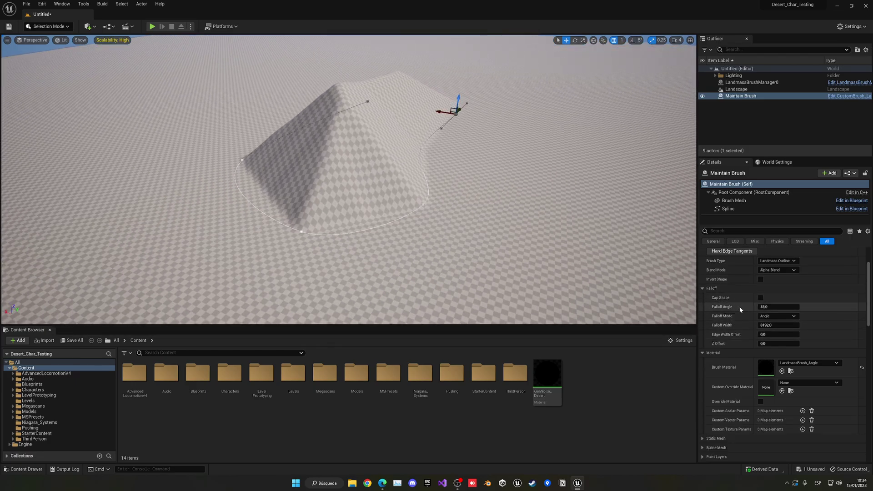
pyautogui.moveTo(773, 307); pyautogui.dragTo(768, 307)
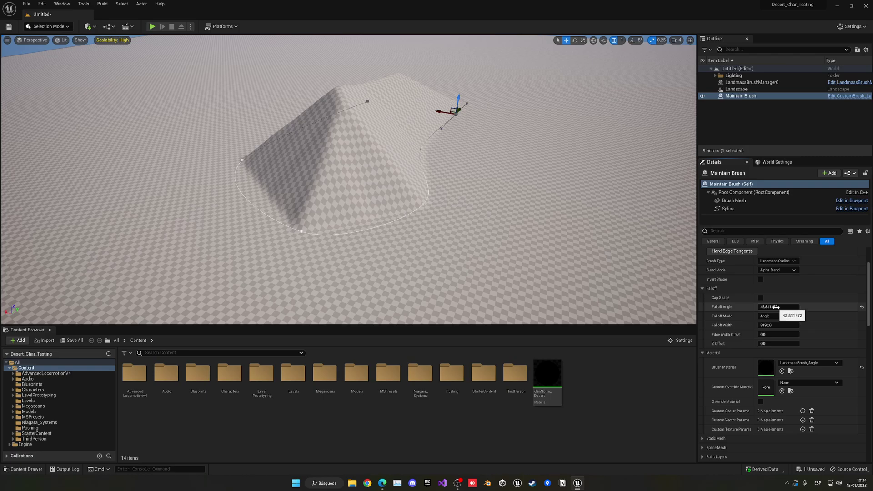
pyautogui.write('90')
pyautogui.press('Return')
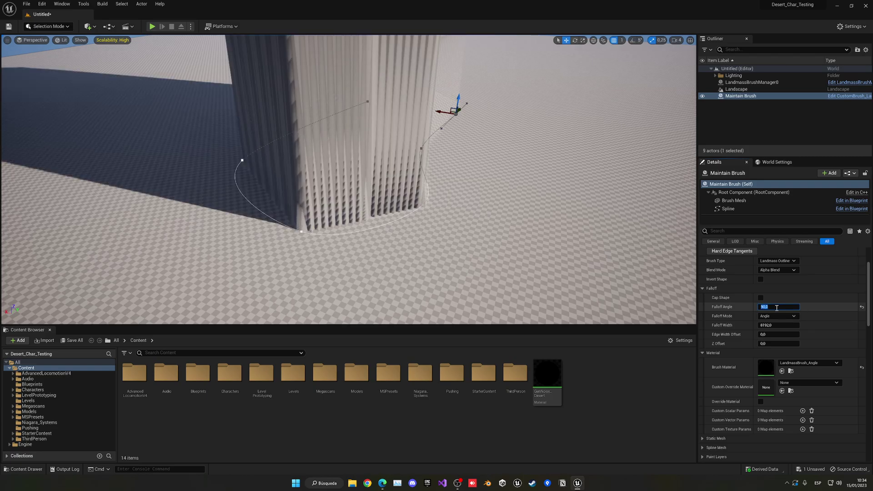
pyautogui.moveTo(396, 191); pyautogui.dragTo(396, 192, button='right')
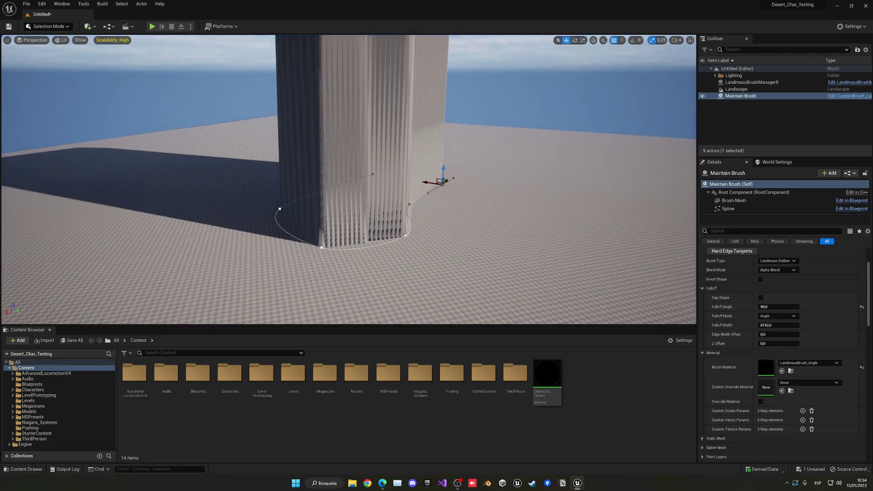
# Set the Falloff Angle of Maintain Brush to 60.
pyautogui.moveTo(779, 306); pyautogui.dragTo(779, 306)
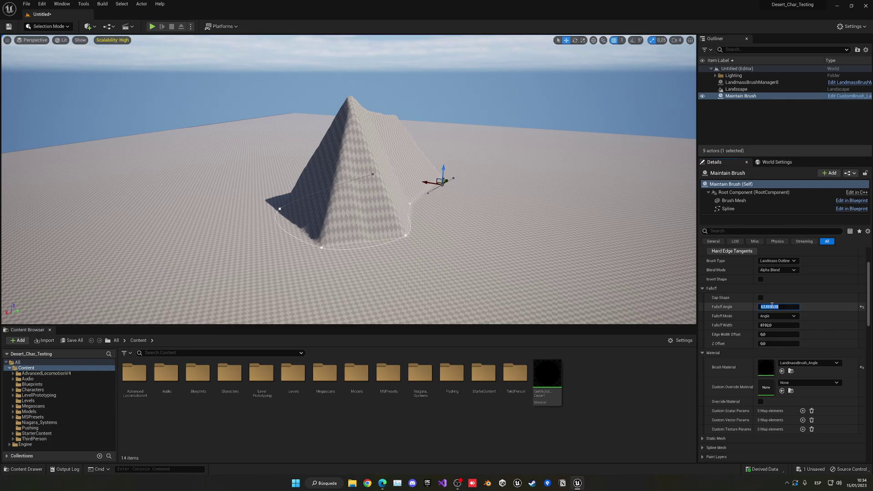
pyautogui.write('60')
pyautogui.press('Return')
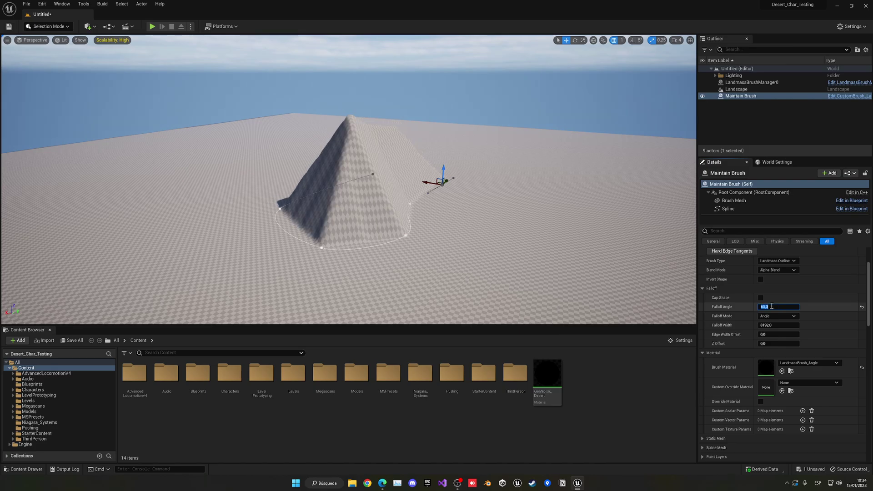
# Try the Width falloff mode, switch back to Angle, and undo the falloff mode changes.
pyautogui.click(777, 316)
pyautogui.click(769, 328)
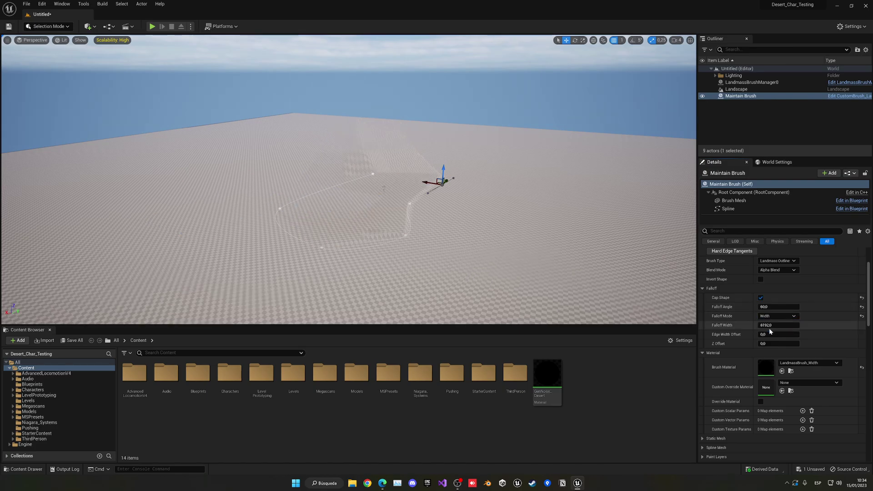
pyautogui.click(774, 314)
pyautogui.click(768, 320)
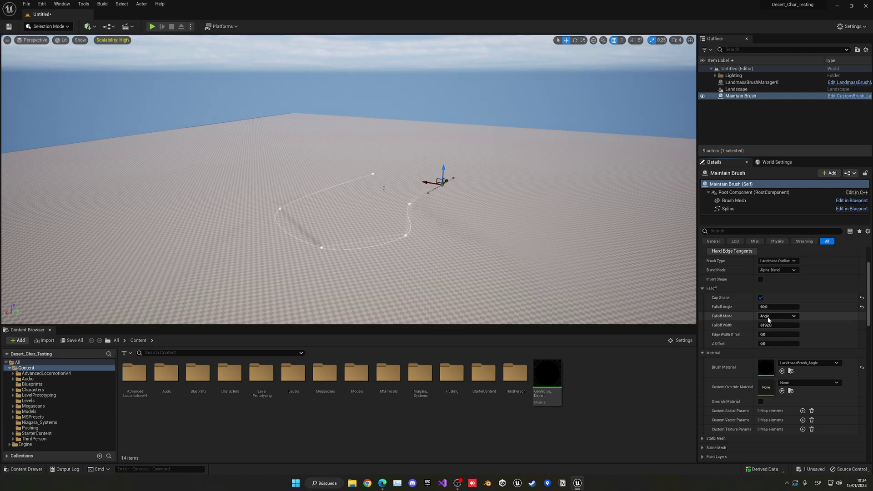
pyautogui.hotkey('ctrl', 'z')
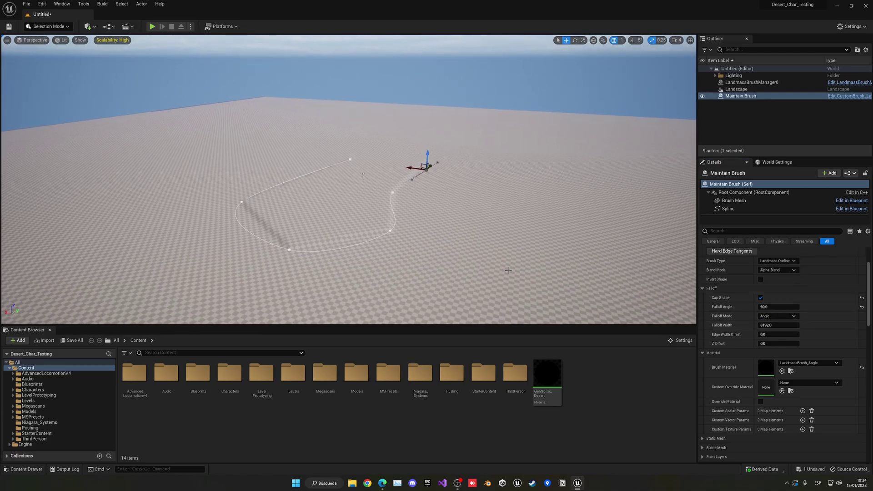
pyautogui.hotkey('ctrl', 'z')
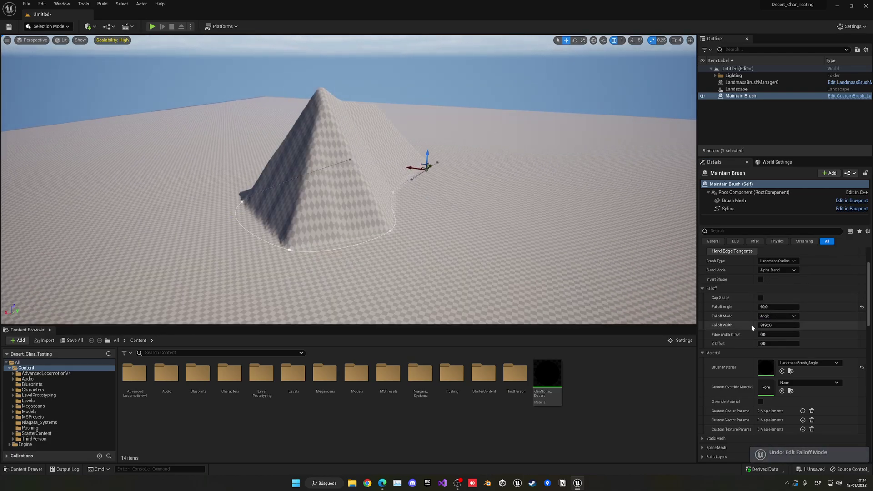
# Adjust the brush's Falloff Width to about 2685 and its Edge Width Offset to about 1.84.
pyautogui.moveTo(773, 325); pyautogui.dragTo(780, 325)
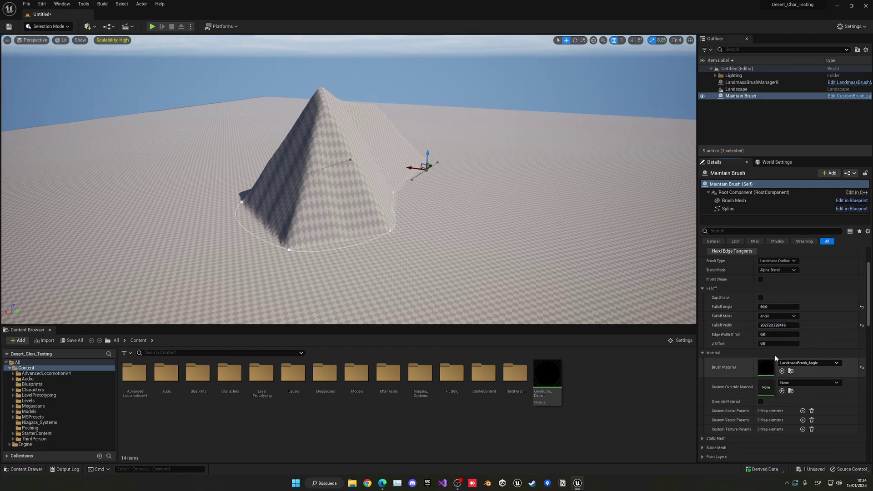
pyautogui.moveTo(772, 325); pyautogui.dragTo(742, 324)
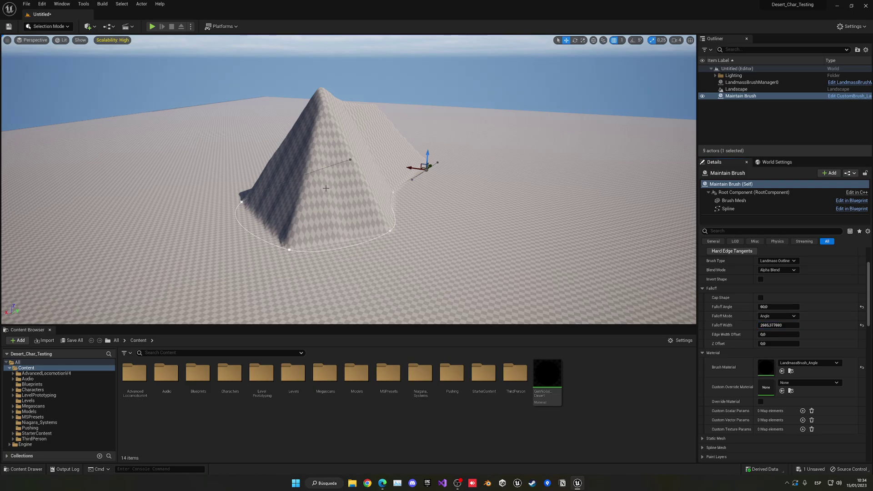
pyautogui.moveTo(759, 334); pyautogui.dragTo(761, 334)
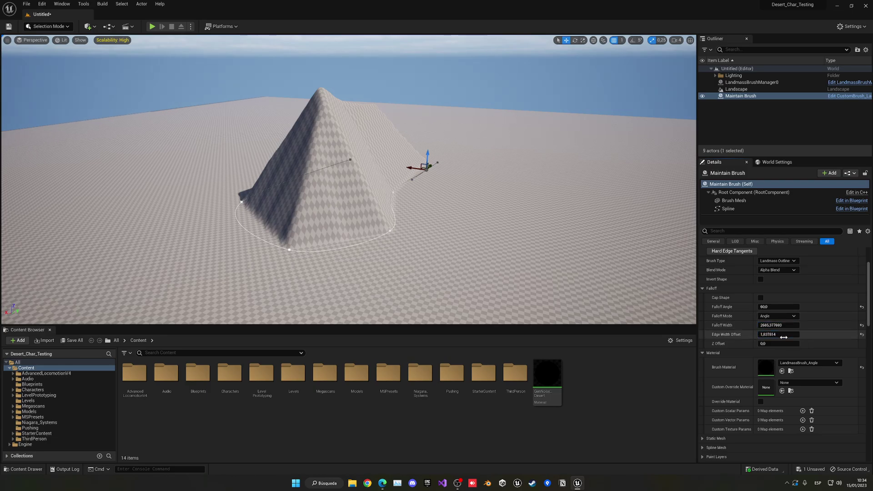
# Try Z Offset values of 100 and 10000 on Maintain Brush, inspect the mountain, and reset Z Offset to 0.
pyautogui.moveTo(774, 345); pyautogui.dragTo(784, 345)
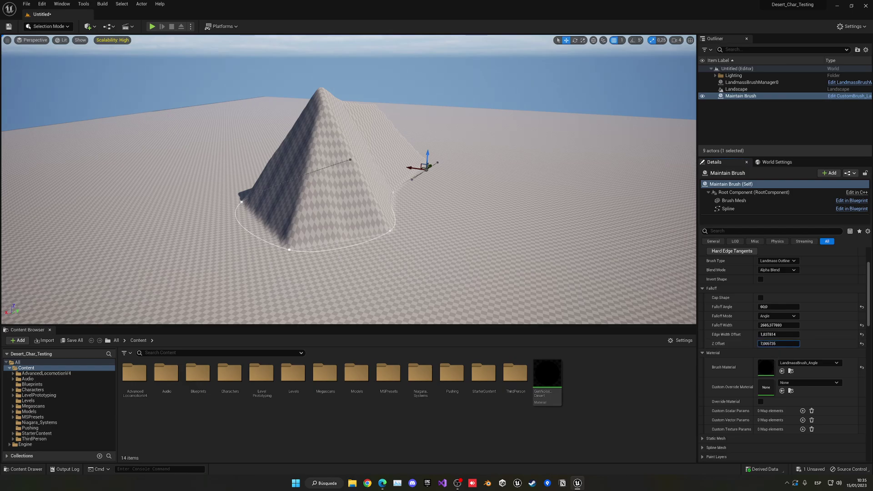
pyautogui.write('10')
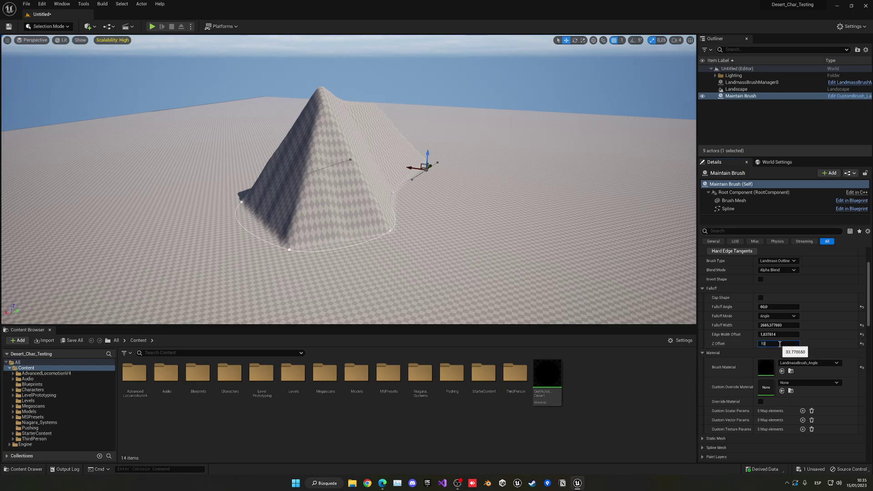
pyautogui.write('0')
pyautogui.press('Return')
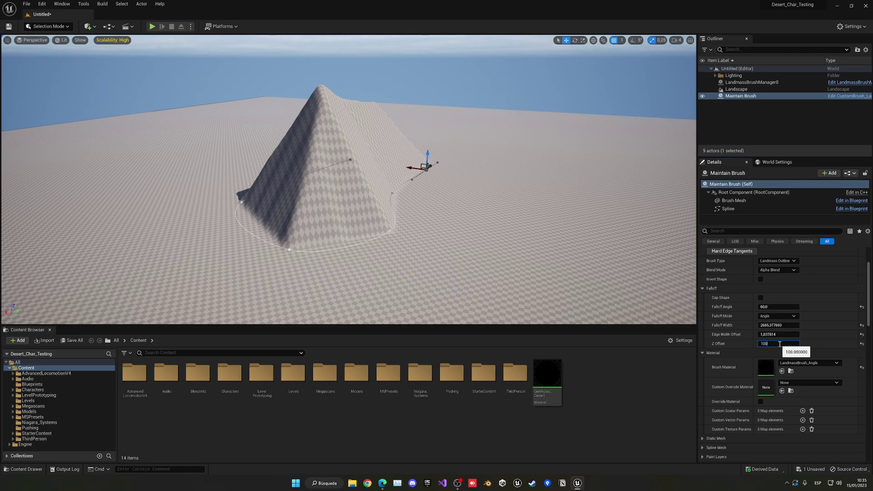
pyautogui.write('00')
pyautogui.press('Return')
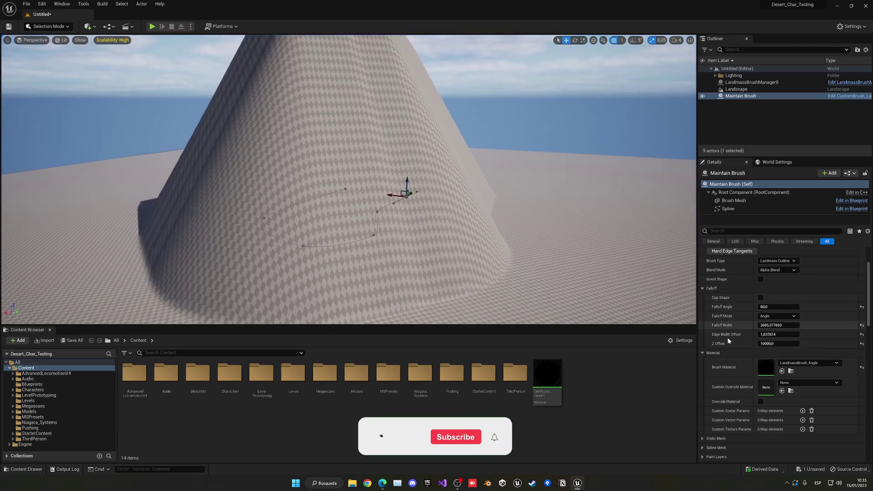
pyautogui.moveTo(454, 191)
pyautogui.mouseDown(button='right')
pyautogui.moveTo(429, 178)
pyautogui.moveTo(448, 163)
pyautogui.moveTo(454, 184)
pyautogui.mouseUp(button='right')
pyautogui.press('s')
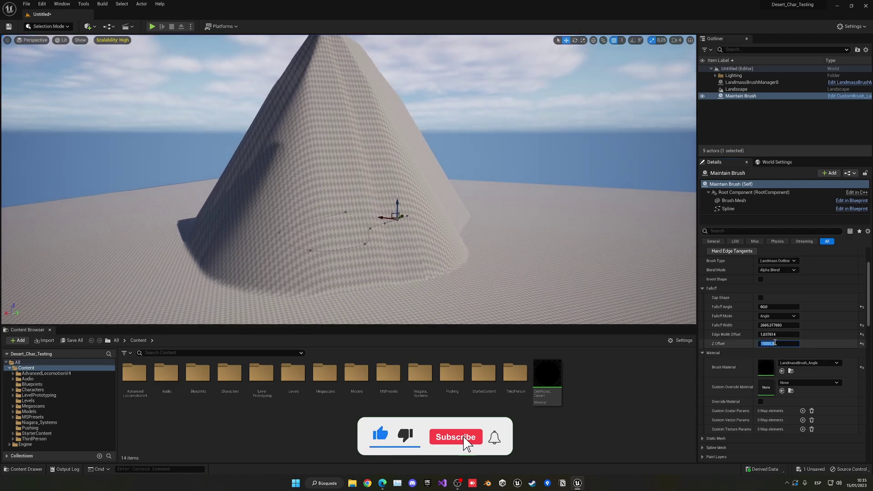
pyautogui.write('0')
pyautogui.press('Return')
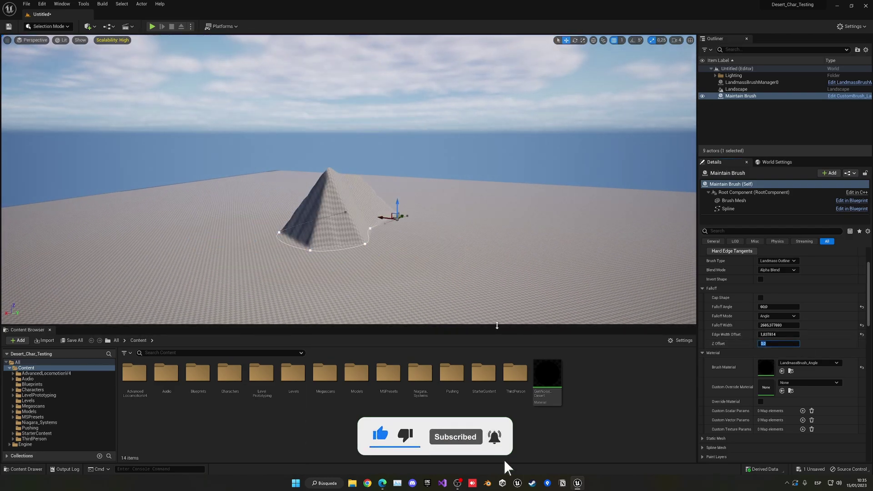
pyautogui.moveTo(477, 282); pyautogui.dragTo(469, 298, button='right')
pyautogui.moveTo(350, 177); pyautogui.dragTo(354, 172, button='right')
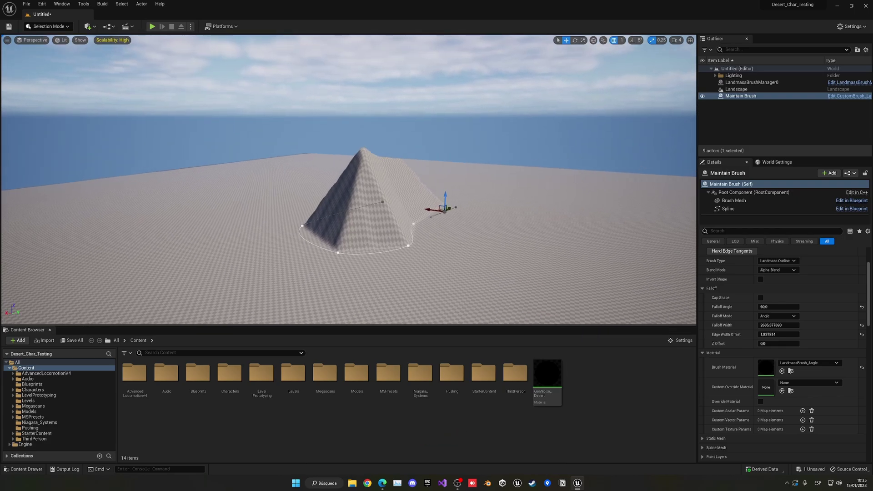
# Choose LandmassBrush_Island as the Brush Material of Maintain Brush.
pyautogui.scroll(-5, 743, 362)
pyautogui.scroll(2, 744, 363)
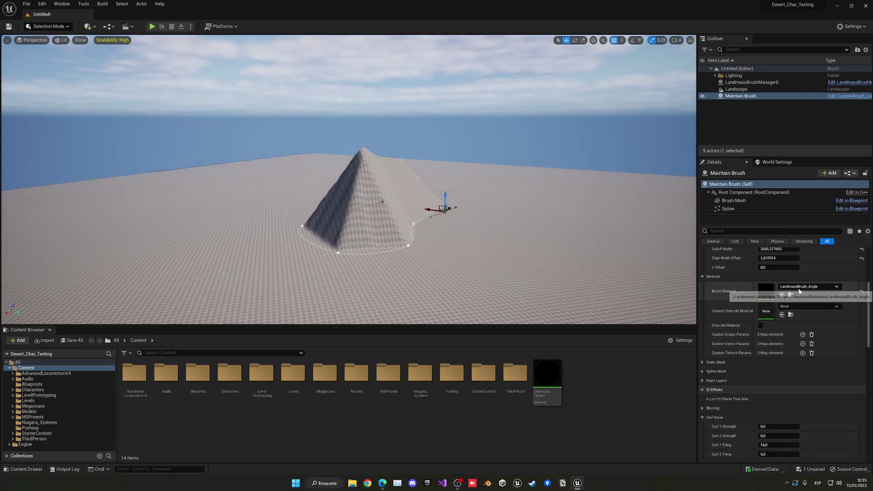
pyautogui.click(799, 287)
pyautogui.scroll(-2, 801, 419)
pyautogui.click(813, 420)
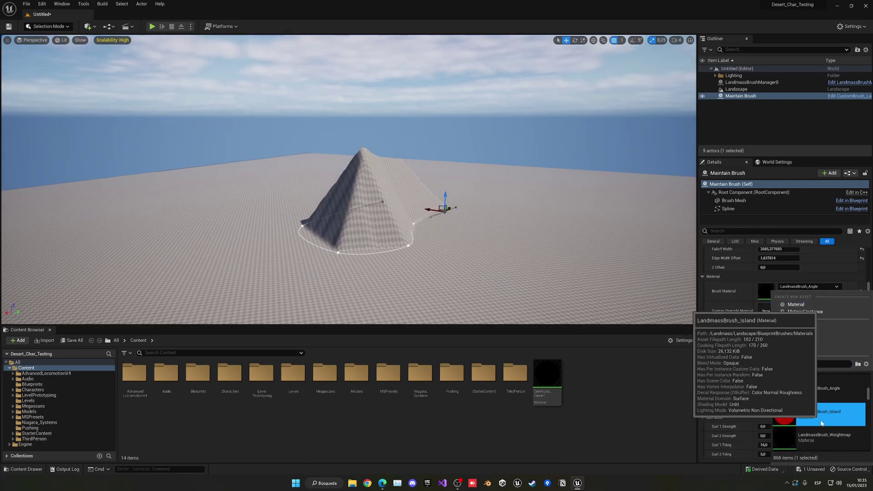
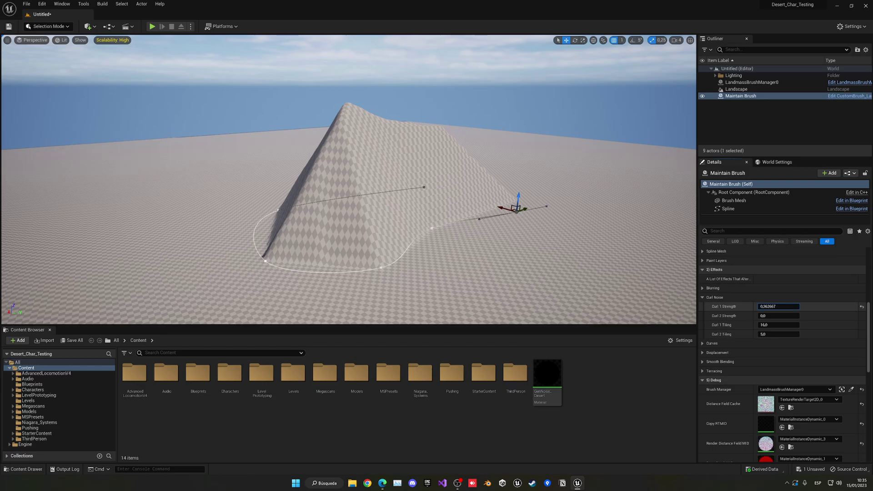
# Adjust Curl 1 Strength in the brush's Curl Noise effect to about 0.5 to distort the mountain's slopes.
pyautogui.moveTo(777, 307); pyautogui.dragTo(774, 308)
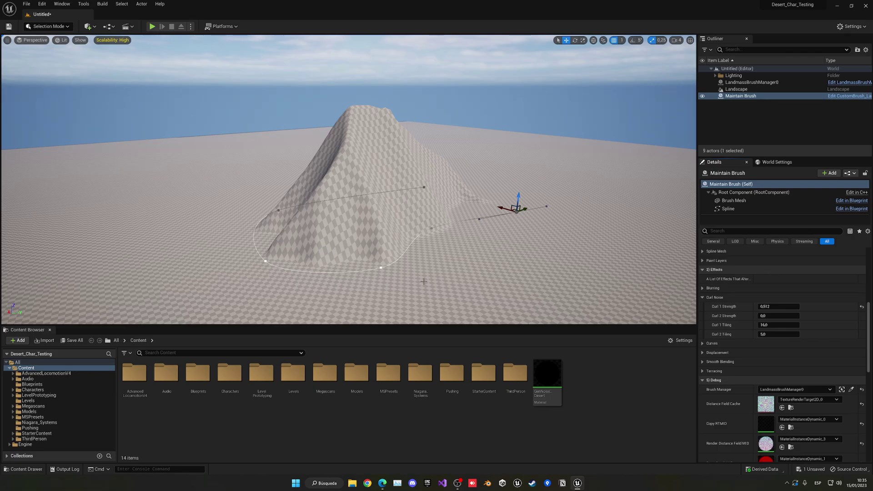
# Set Maintain Brush's Curl 1 Tiling to about 26.09, Curl 2 Tiling to about 4.47 and Curl 2 Strength to about 0.608.
pyautogui.press('a')
pyautogui.moveTo(429, 253); pyautogui.dragTo(273, 270, button='right')
pyautogui.press('d')
pyautogui.moveTo(473, 256); pyautogui.dragTo(466, 255, button='right')
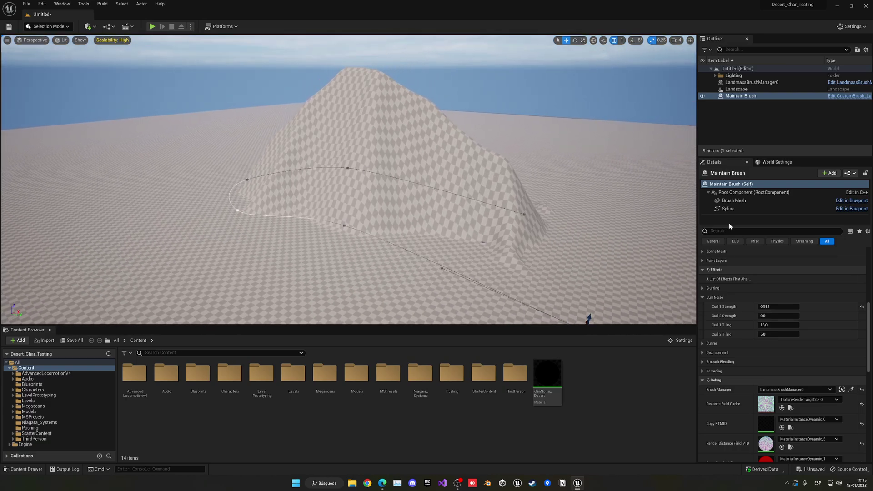
pyautogui.moveTo(768, 325); pyautogui.dragTo(772, 325)
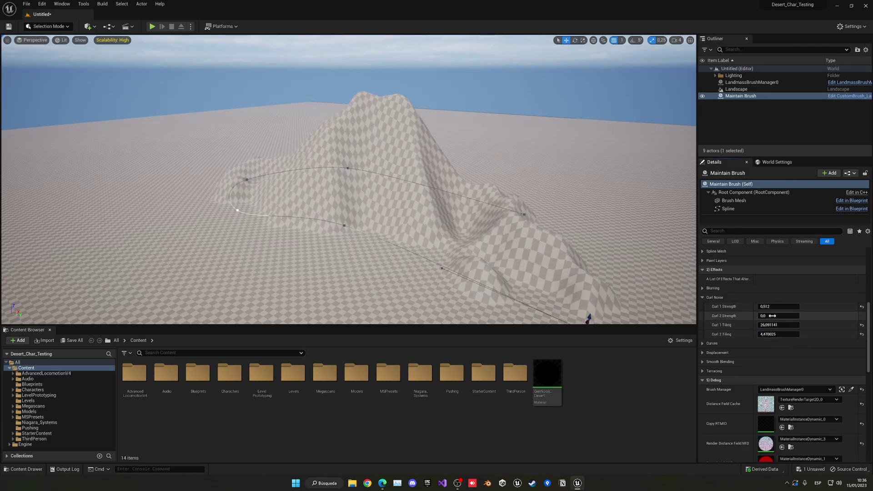
pyautogui.moveTo(770, 316); pyautogui.dragTo(774, 315)
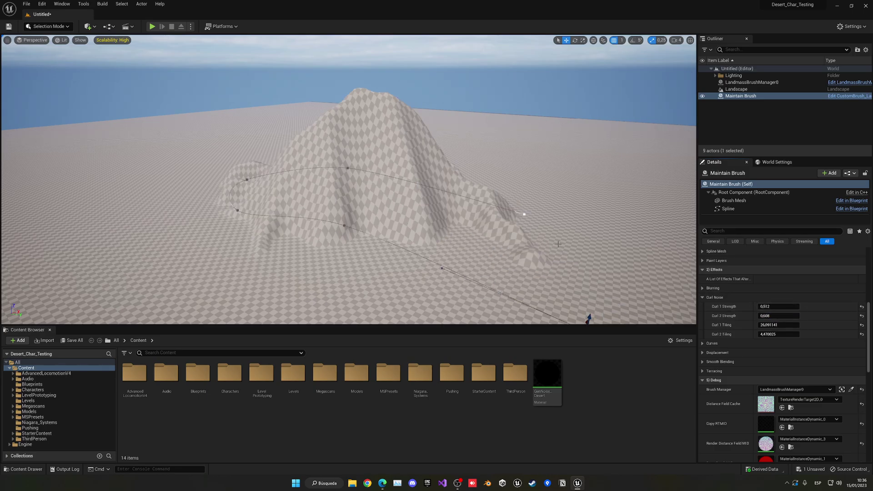
pyautogui.press('a')
pyautogui.moveTo(558, 246); pyautogui.dragTo(611, 248, button='right')
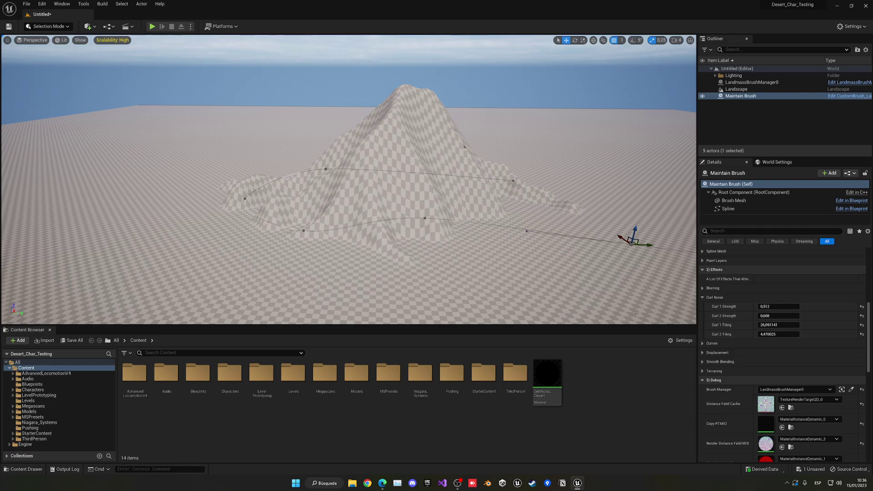
# Try Blur Size values of 2 and 4 in Maintain Brush's Blurring effect, and disable Blur Shape.
pyautogui.click(703, 287)
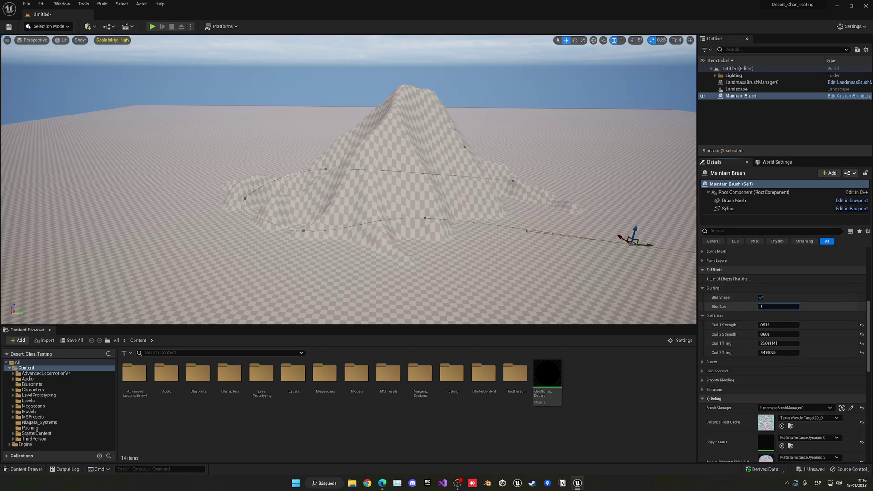
pyautogui.write('2')
pyautogui.press('Return')
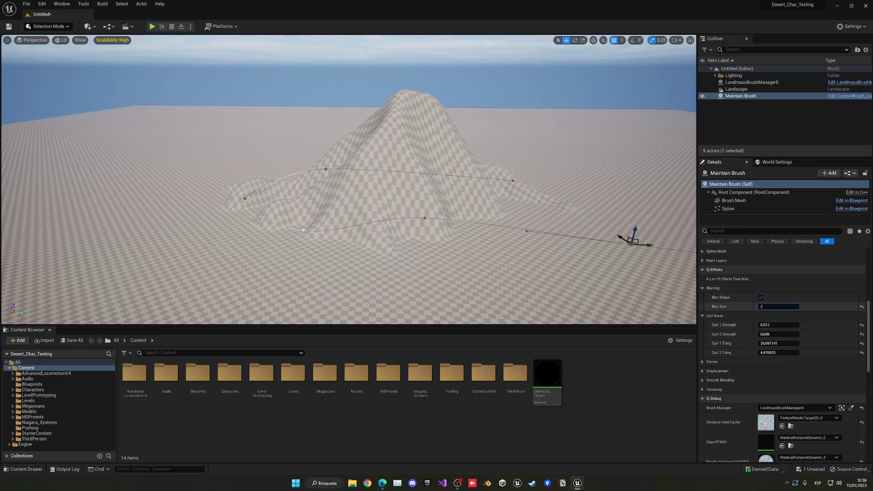
pyautogui.moveTo(775, 307)
pyautogui.mouseDown()
pyautogui.moveTo(791, 307)
pyautogui.moveTo(768, 307)
pyautogui.mouseUp()
pyautogui.click(761, 297)
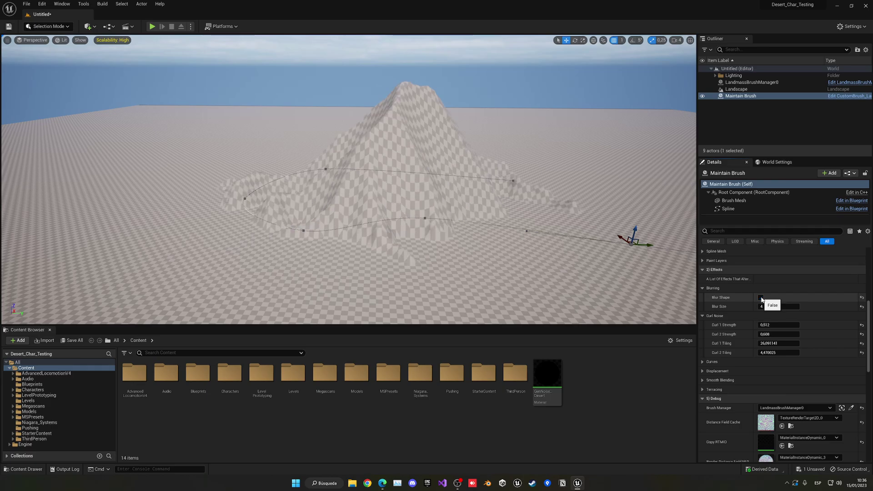
# Examine Maintain Brush's Curves, Smooth Blending, Displacement, Debug and Falloff settings, and hide the viewport's editing gizmos.
pyautogui.scroll(-2, 755, 304)
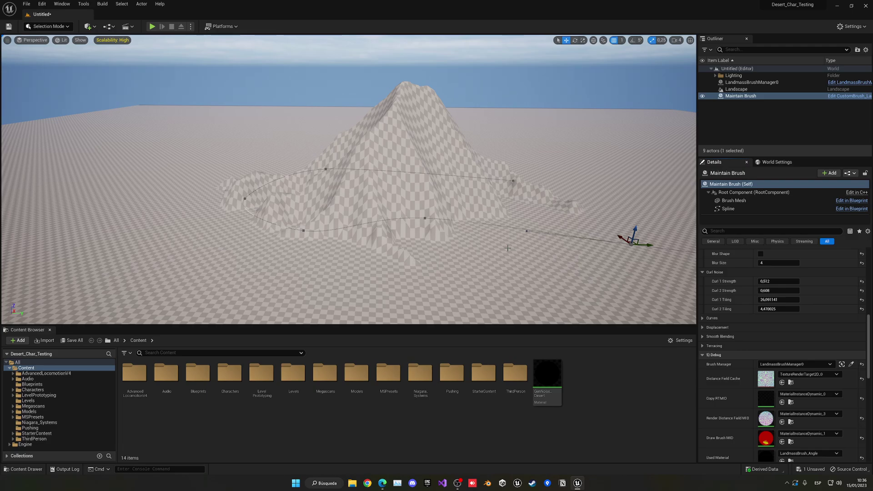
pyautogui.click(703, 318)
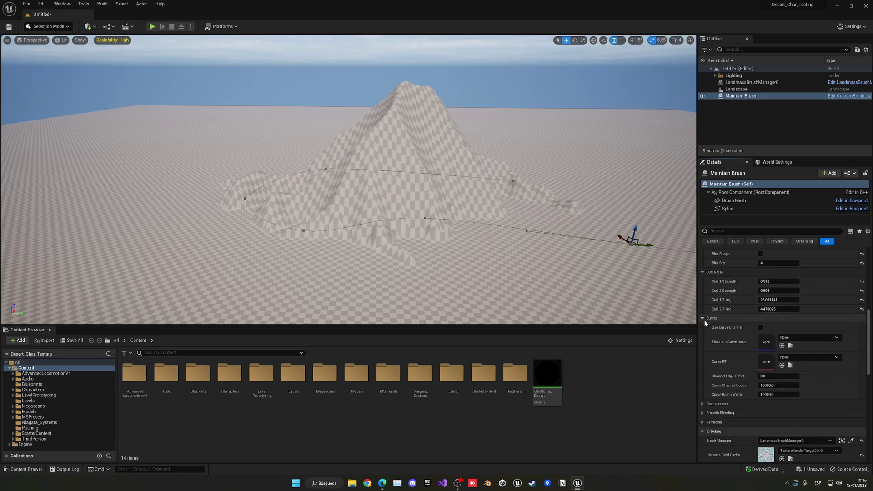
pyautogui.click(702, 318)
pyautogui.scroll(-1, 709, 327)
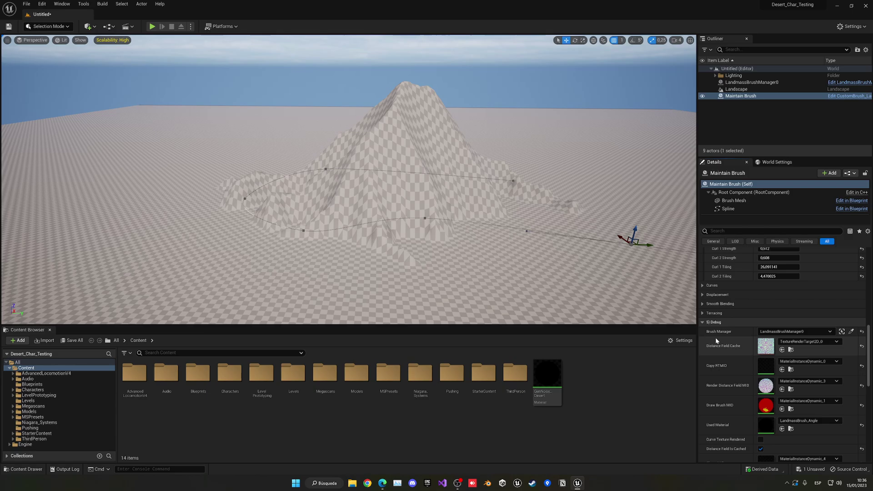
pyautogui.click(702, 303)
pyautogui.click(702, 303)
pyautogui.click(703, 295)
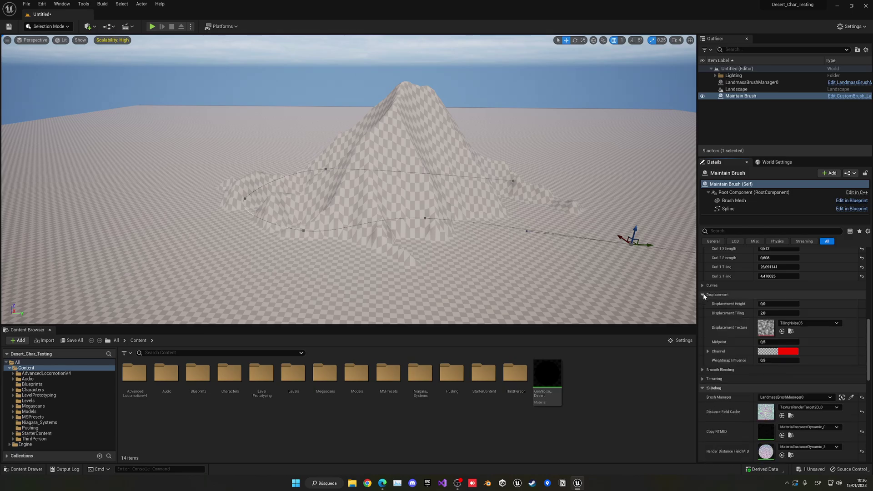
pyautogui.click(703, 295)
pyautogui.scroll(-2, 750, 309)
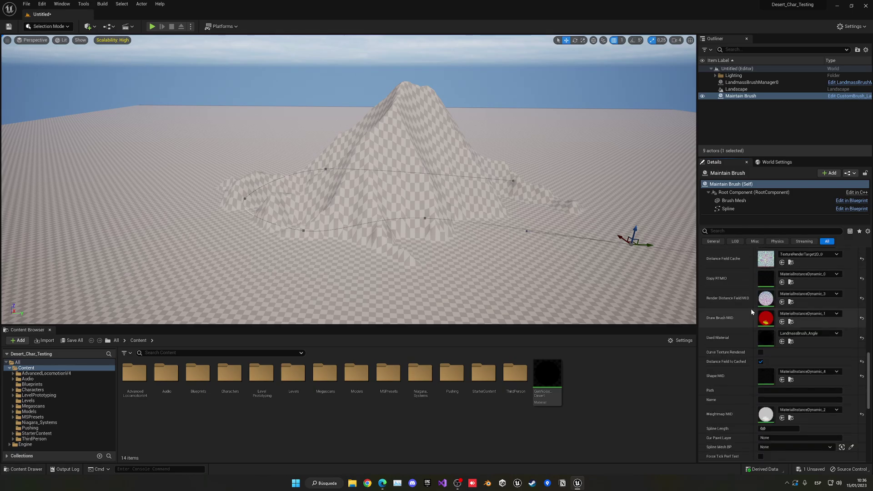
pyautogui.scroll(2, 751, 309)
pyautogui.scroll(10, 751, 308)
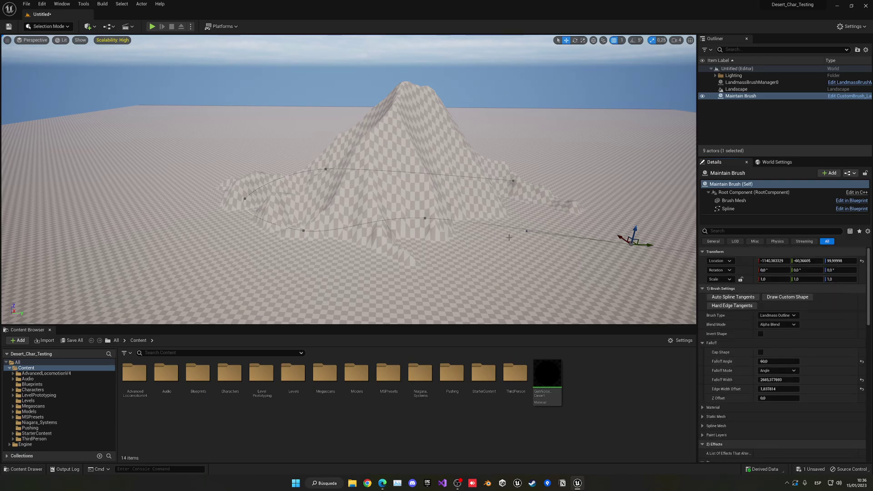
pyautogui.scroll(-3, 727, 337)
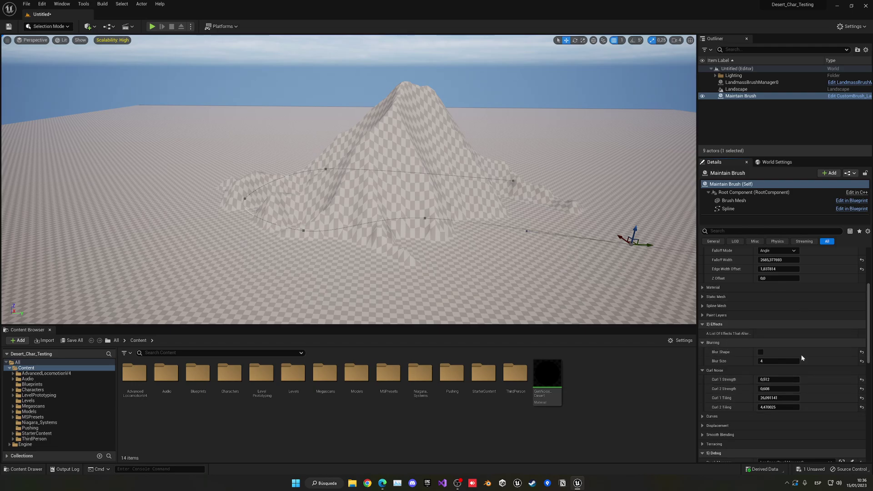
pyautogui.scroll(-8, 529, 221)
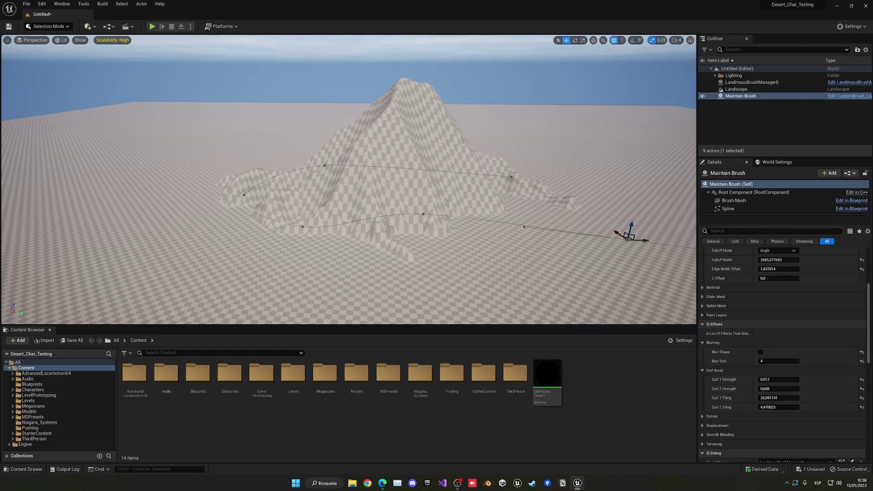
pyautogui.press('g')
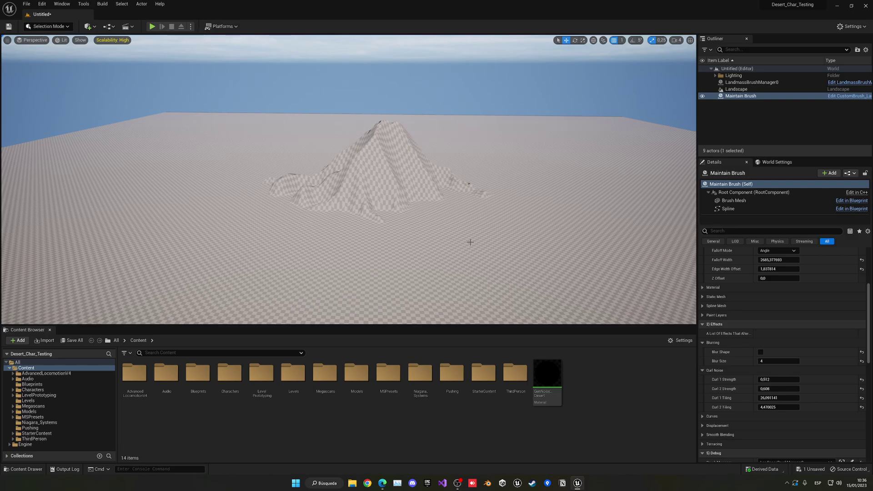
# In Landscape mode, place a CustomBrush_MaterialOnly blueprint brush on the flat ground in front of the mountain.
pyautogui.click(48, 26)
pyautogui.click(48, 45)
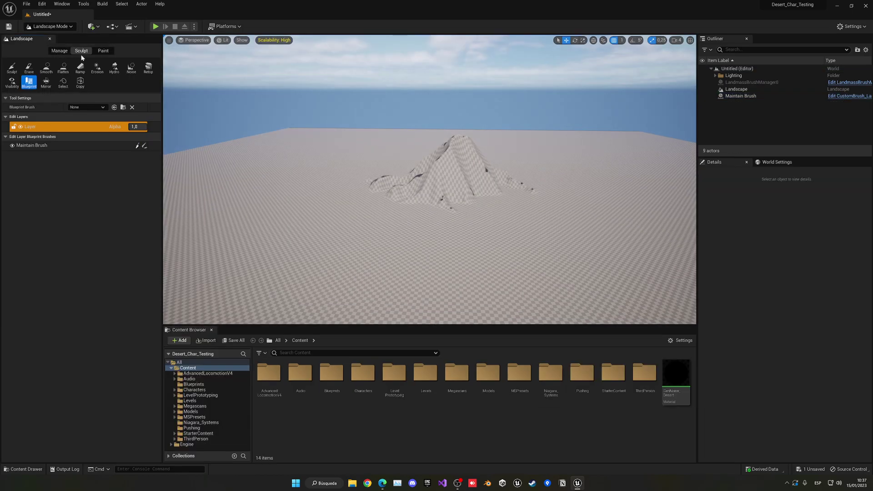
pyautogui.click(84, 108)
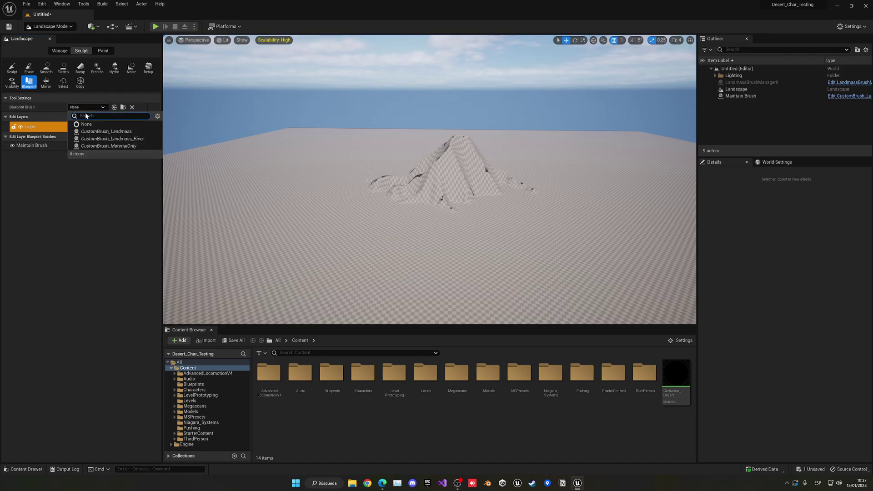
pyautogui.click(134, 148)
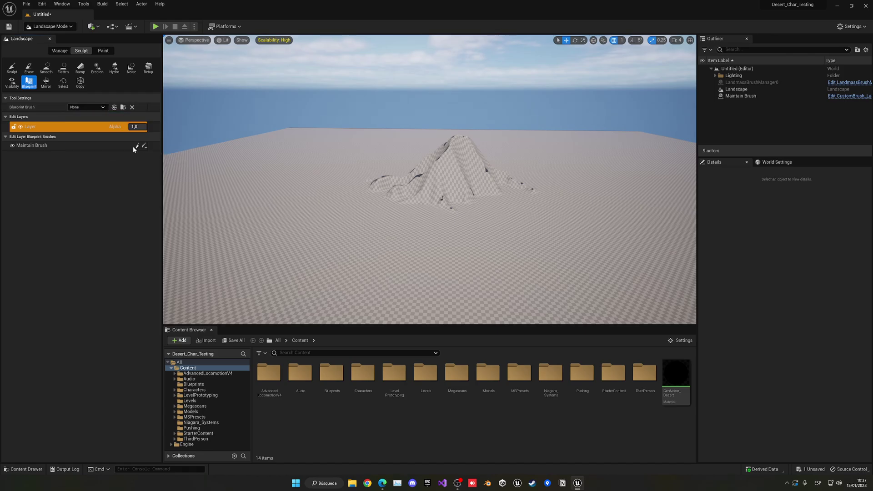
pyautogui.click(433, 259)
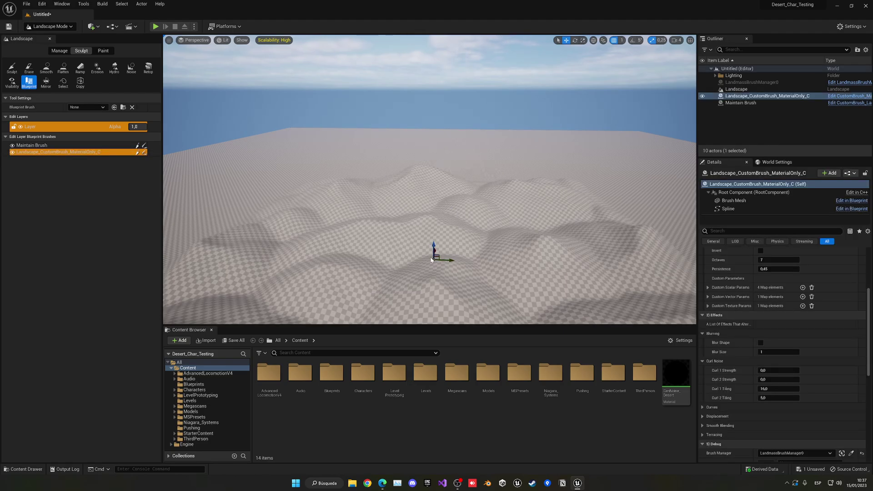
# Inspect the terrain shaped by the new material-only brush from several angles and distances.
pyautogui.moveTo(520, 192)
pyautogui.mouseDown(button='right')
pyautogui.moveTo(526, 220)
pyautogui.moveTo(525, 203)
pyautogui.mouseUp(button='right')
pyautogui.press('w')
pyautogui.press('s')
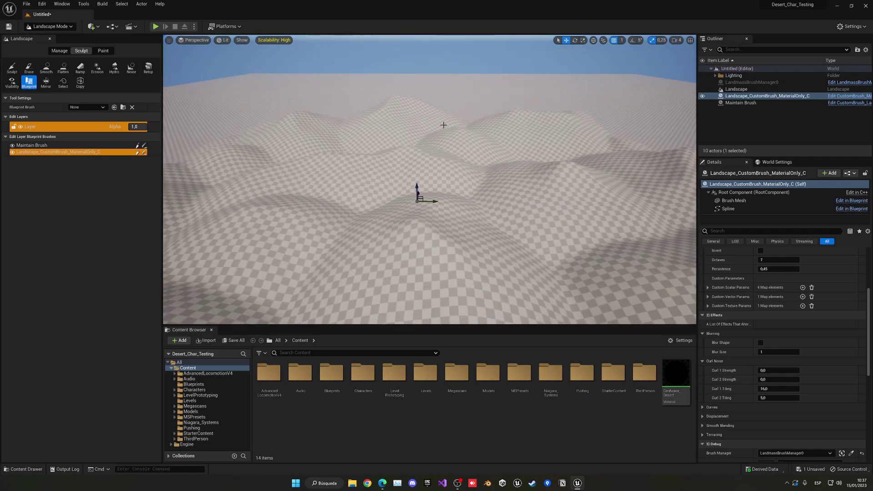
pyautogui.press('a')
pyautogui.moveTo(442, 125); pyautogui.dragTo(488, 116, button='right')
pyautogui.moveTo(514, 209); pyautogui.dragTo(487, 167, button='right')
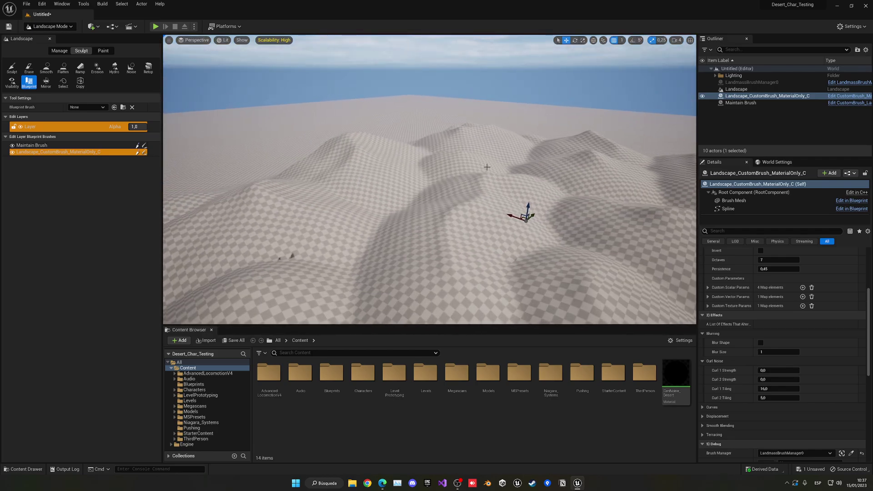
pyautogui.press('d')
pyautogui.moveTo(439, 138); pyautogui.dragTo(253, 169, button='right')
pyautogui.press('w')
pyautogui.press('s')
pyautogui.moveTo(366, 146)
pyautogui.mouseDown(button='right')
pyautogui.moveTo(386, 159)
pyautogui.moveTo(366, 146)
pyautogui.mouseUp(button='right')
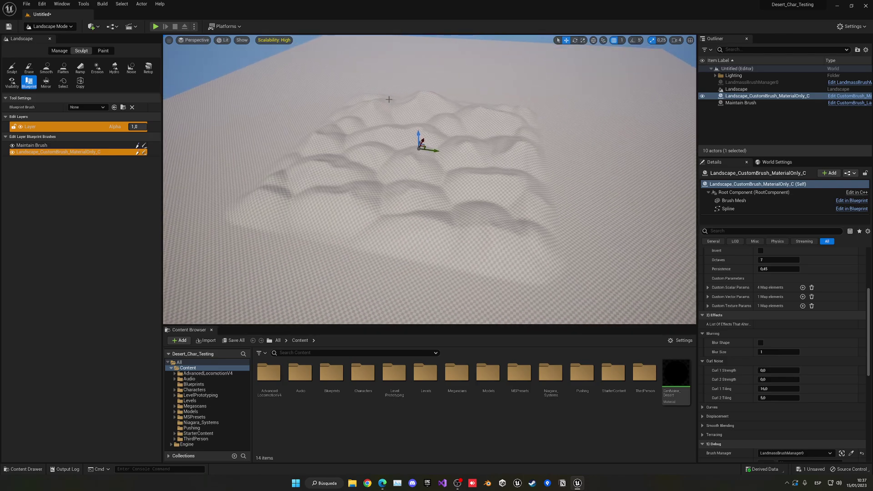
# Move the material-only brush slightly along its Y axis across the landscape.
pyautogui.moveTo(436, 155)
pyautogui.mouseDown()
pyautogui.moveTo(592, 167)
pyautogui.moveTo(275, 134)
pyautogui.moveTo(439, 149)
pyautogui.mouseUp()
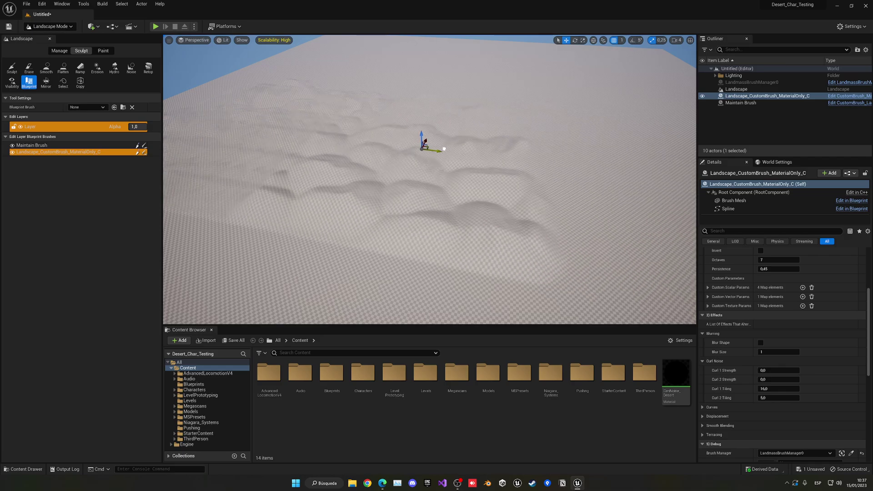
pyautogui.moveTo(514, 146)
pyautogui.mouseDown(button='right')
pyautogui.moveTo(520, 136)
pyautogui.moveTo(509, 121)
pyautogui.mouseUp(button='right')
pyautogui.press('w')
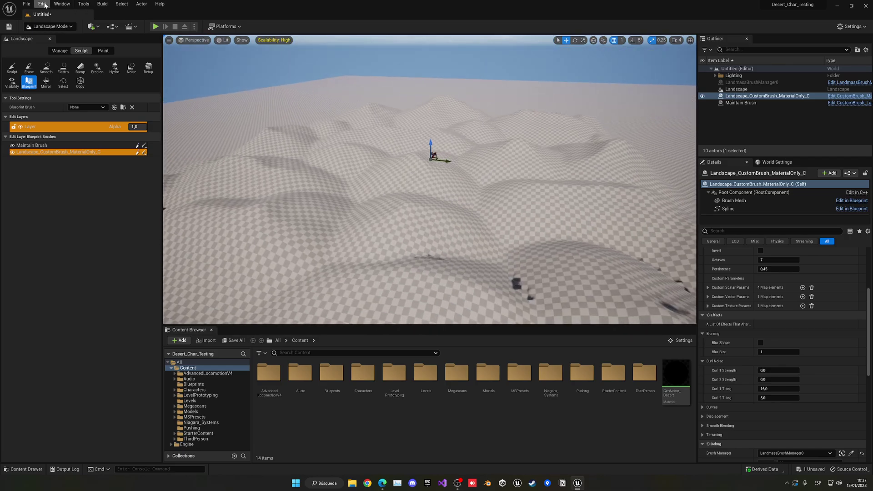
# Return to Selection mode and rename the material-only brush actor as "Landscape_material Brush".
pyautogui.click(50, 26)
pyautogui.click(48, 34)
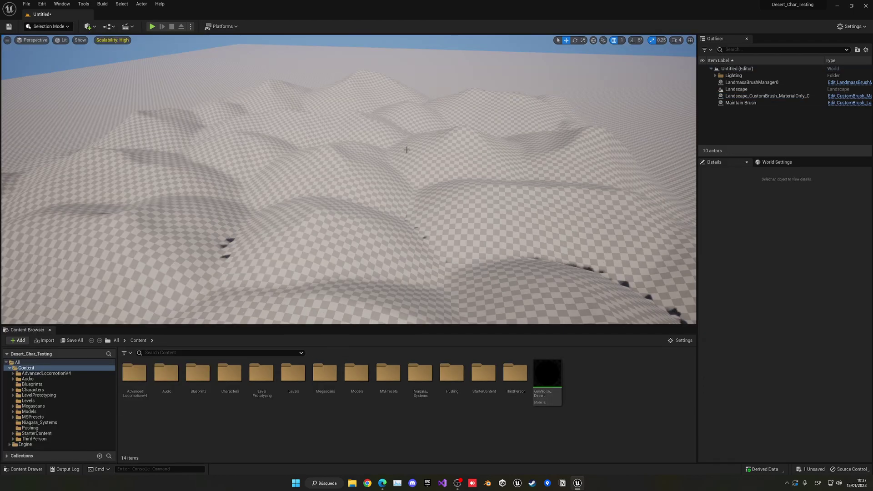
pyautogui.click(743, 95)
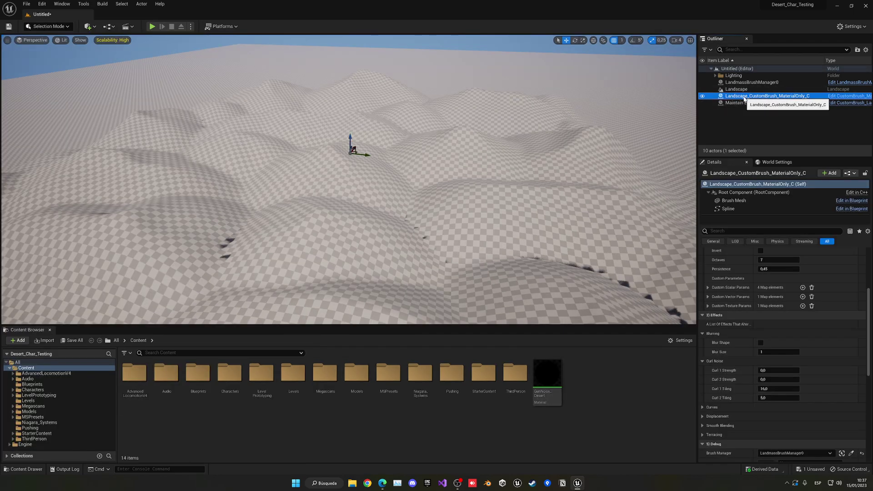
pyautogui.press('f')
pyautogui.click(744, 96)
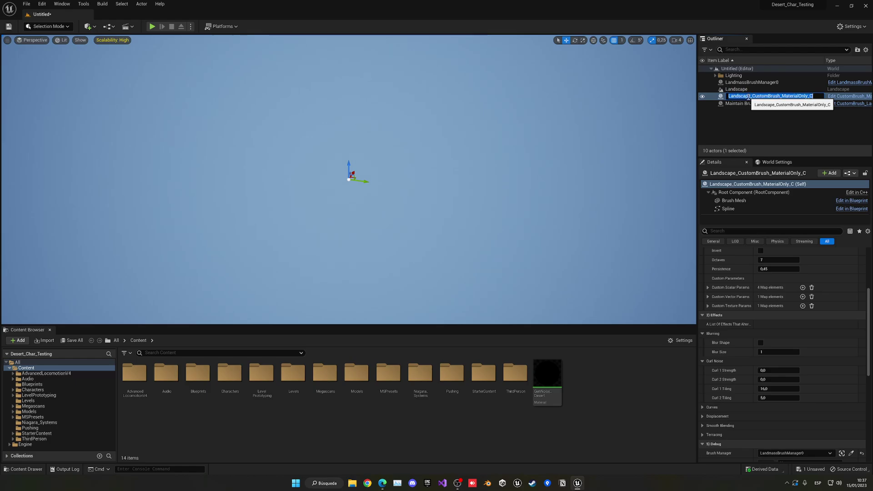
pyautogui.moveTo(747, 97); pyautogui.dragTo(825, 98)
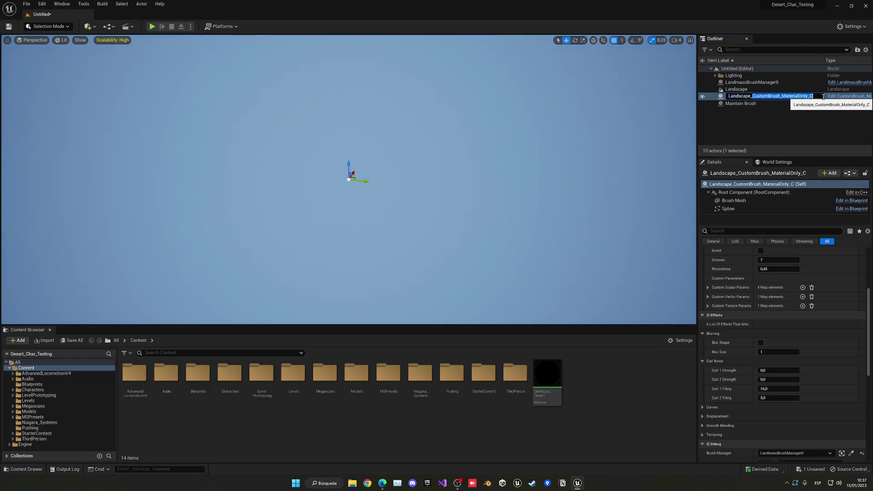
pyautogui.write('ma')
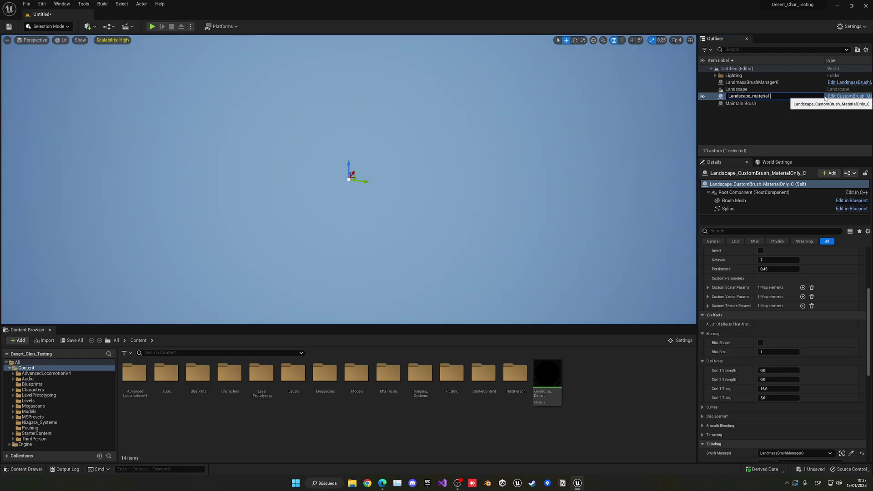
pyautogui.press('Return')
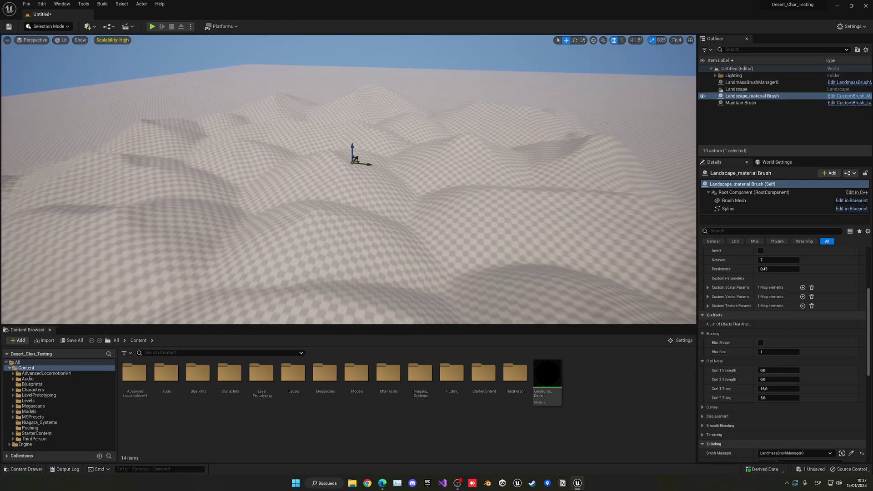
# Check the Show Plugin Content option for the Brush Material asset list of Landscape_material Brush, and close the list.
pyautogui.scroll(5, 729, 306)
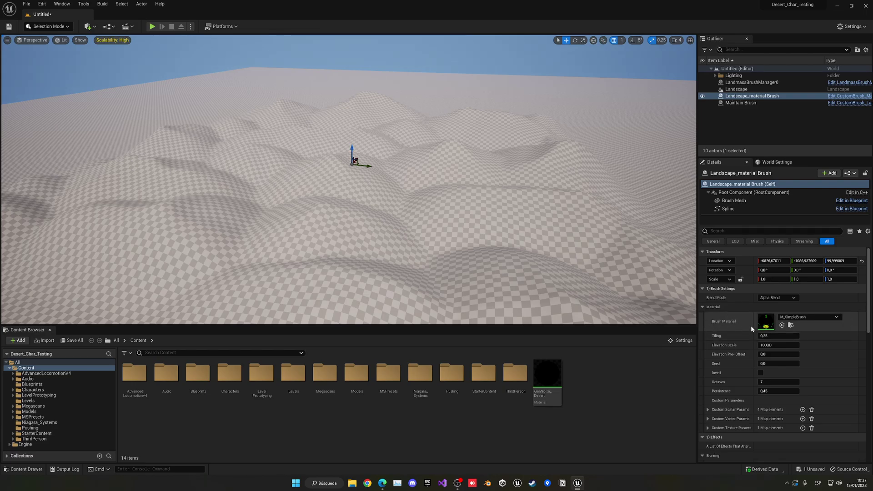
pyautogui.click(816, 318)
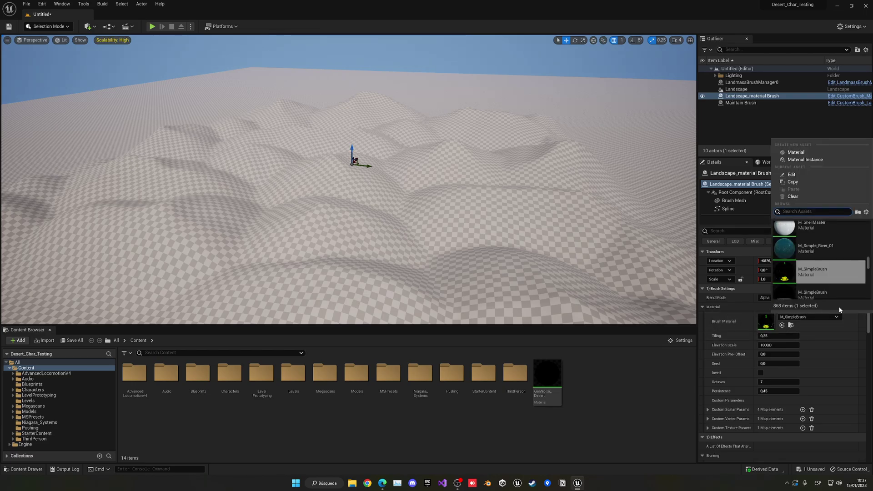
pyautogui.click(866, 212)
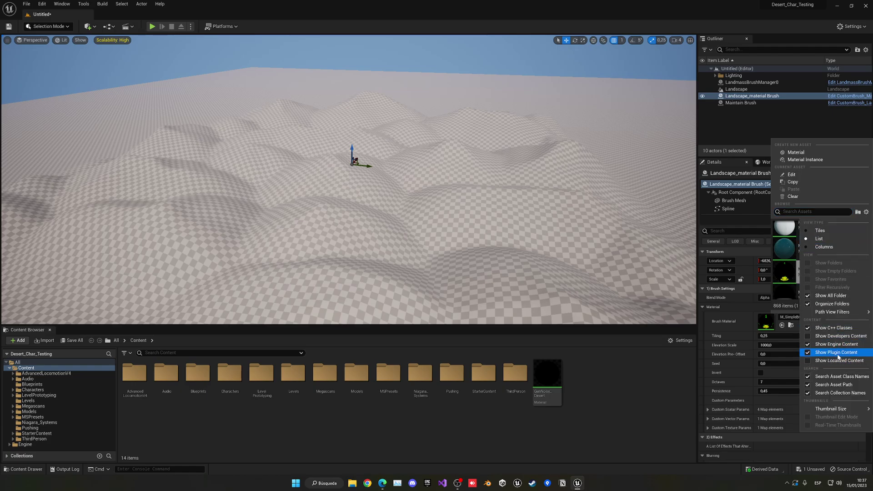
pyautogui.click(594, 3)
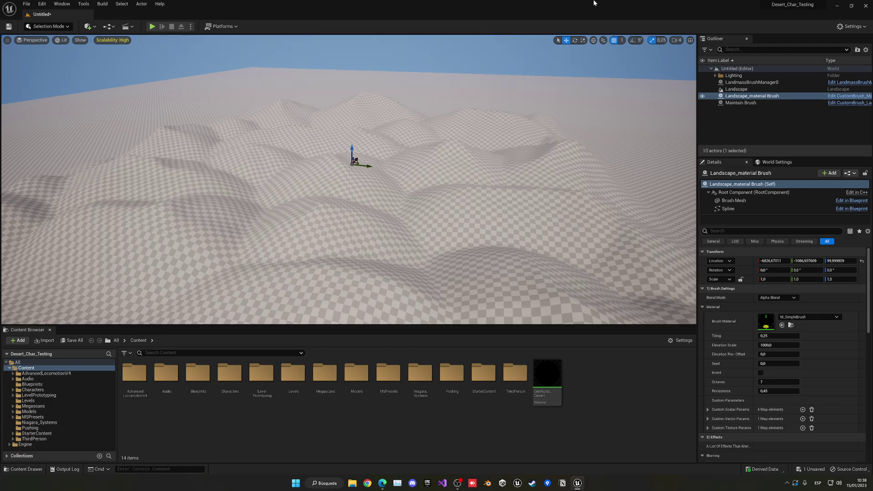
# Search the Brush Material list of Landscape_material Brush for "noise" and assign the red GenNoise_01 material.
pyautogui.click(799, 318)
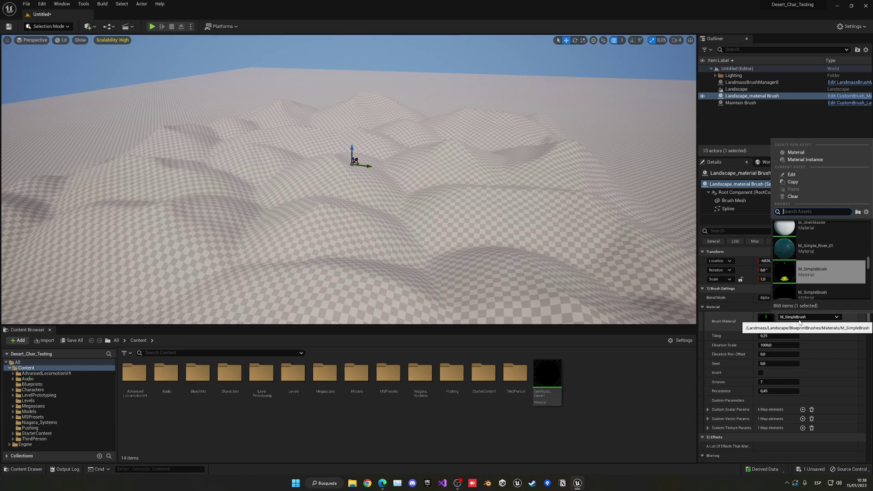
pyautogui.write('noise')
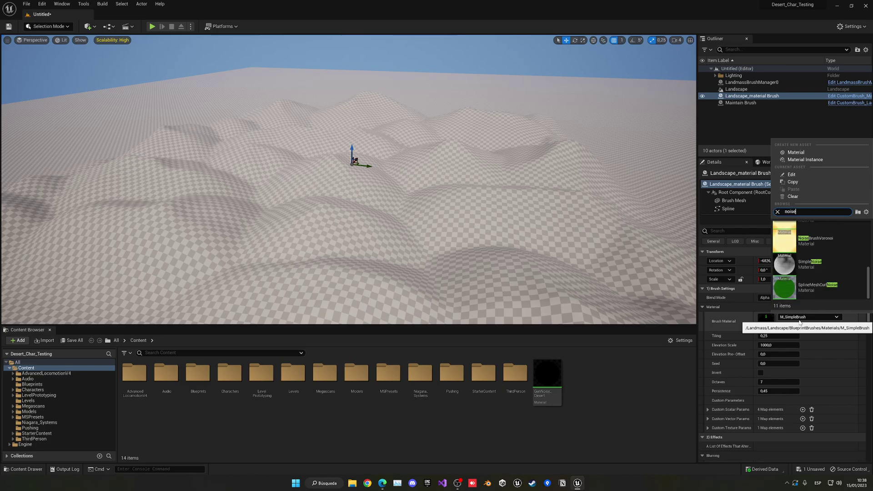
pyautogui.scroll(3, 830, 272)
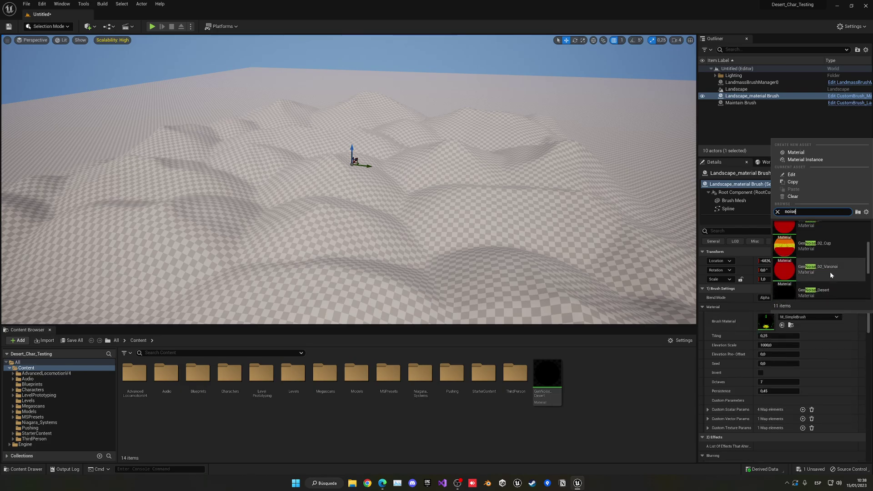
pyautogui.scroll(3, 830, 271)
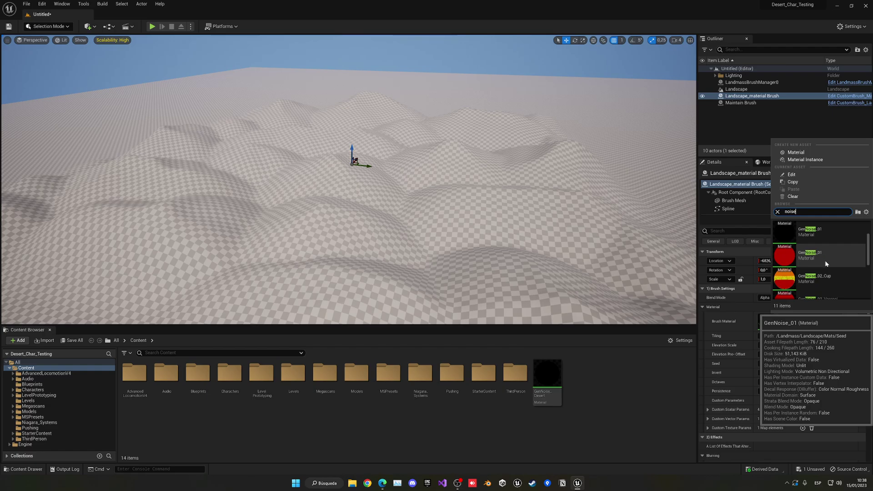
pyautogui.click(825, 260)
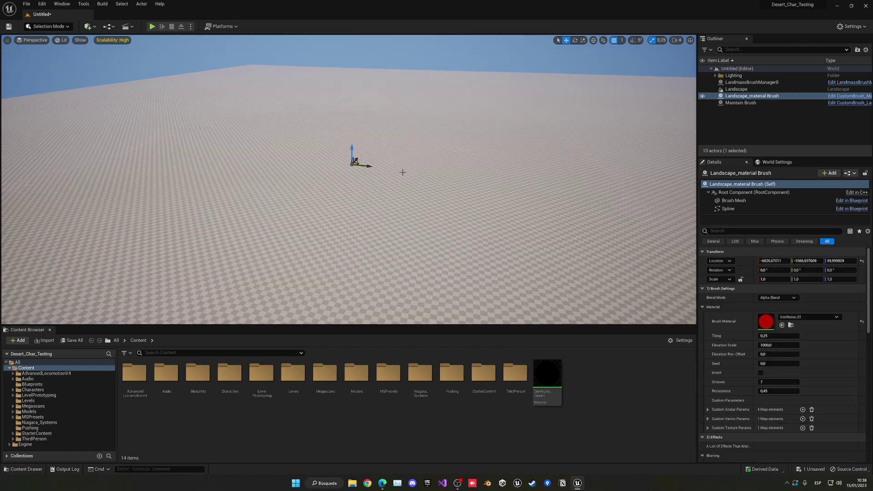
# Set the Landscape_material Brush's Tiling to 10 and its Elevation Scale to 3000.
pyautogui.moveTo(500, 195); pyautogui.dragTo(458, 162, button='right')
pyautogui.moveTo(334, 187); pyautogui.dragTo(352, 174, button='right')
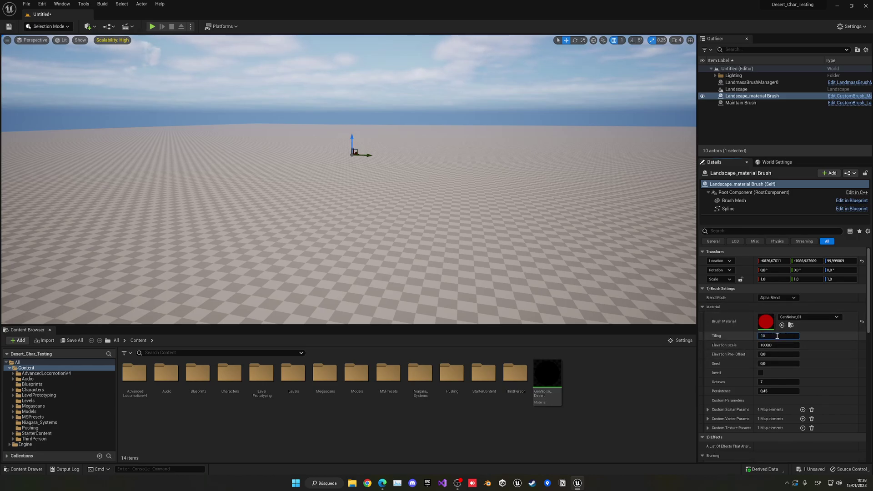
pyautogui.press('Return')
pyautogui.moveTo(426, 143)
pyautogui.mouseDown(button='right')
pyautogui.moveTo(381, 139)
pyautogui.moveTo(409, 134)
pyautogui.moveTo(392, 136)
pyautogui.moveTo(434, 146)
pyautogui.mouseUp(button='right')
pyautogui.click(771, 345)
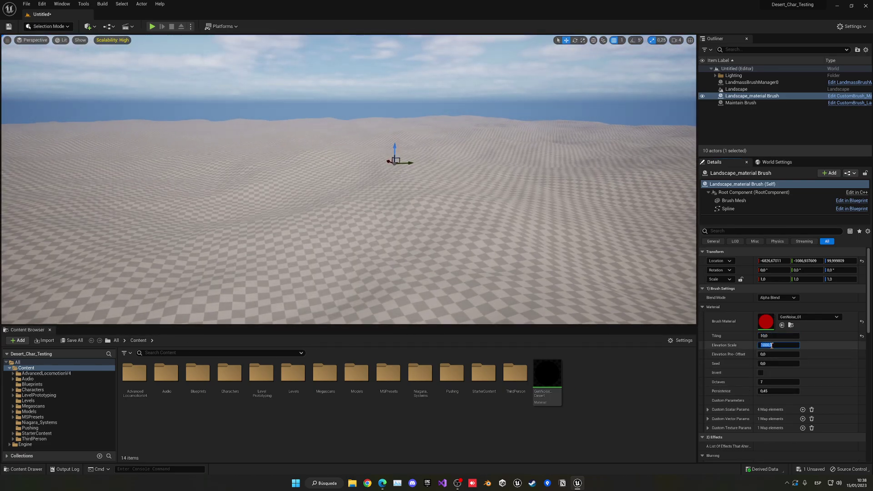
pyautogui.press('Return')
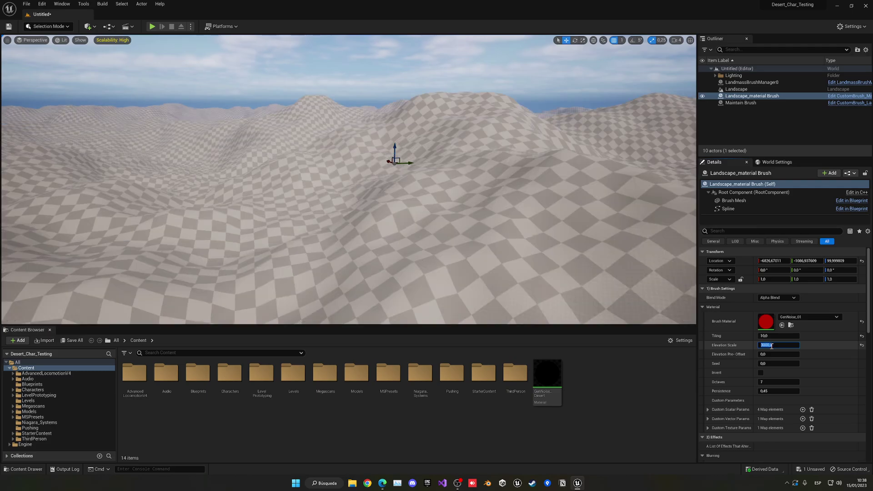
# Set the Landscape_material Brush's Octaves to 2 and view the effect on the terrain.
pyautogui.moveTo(454, 182); pyautogui.dragTo(432, 159, button='right')
pyautogui.click(783, 383)
pyautogui.write('2')
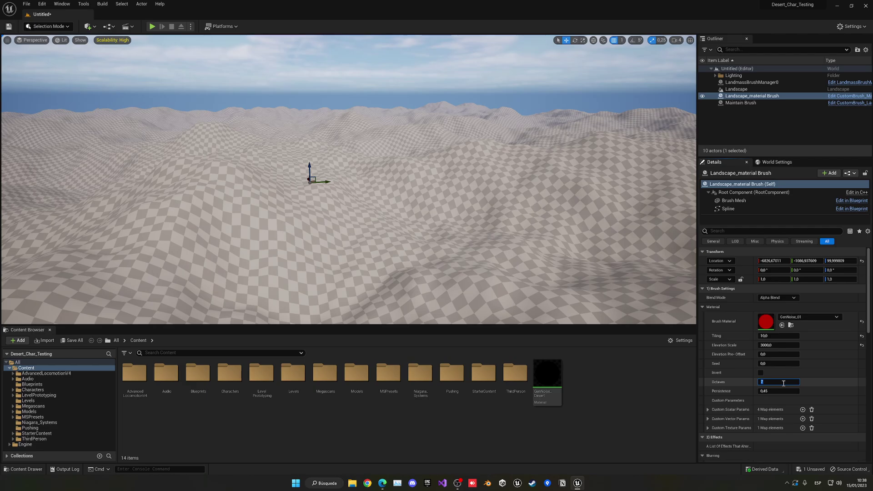
pyautogui.press('Return')
pyautogui.moveTo(409, 182); pyautogui.dragTo(382, 178, button='right')
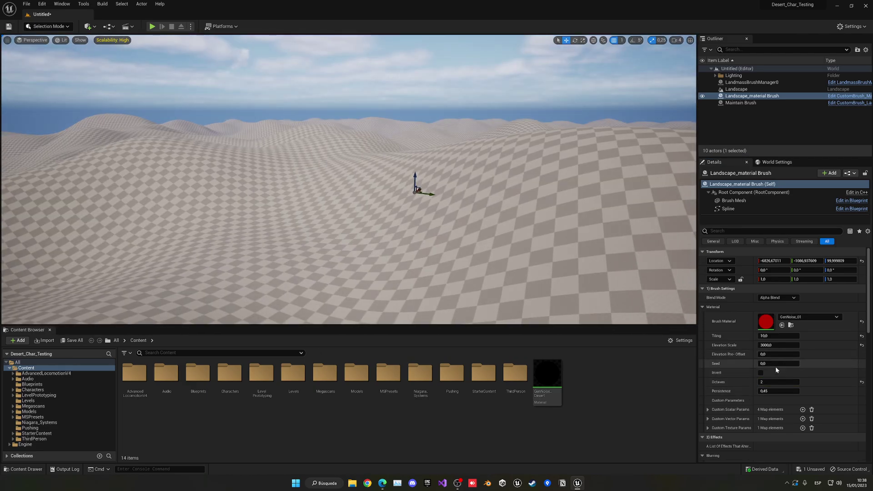
# Set the Landscape_material Brush's Octaves to 10 and reduce its Tiling to about 8.36.
pyautogui.click(775, 383)
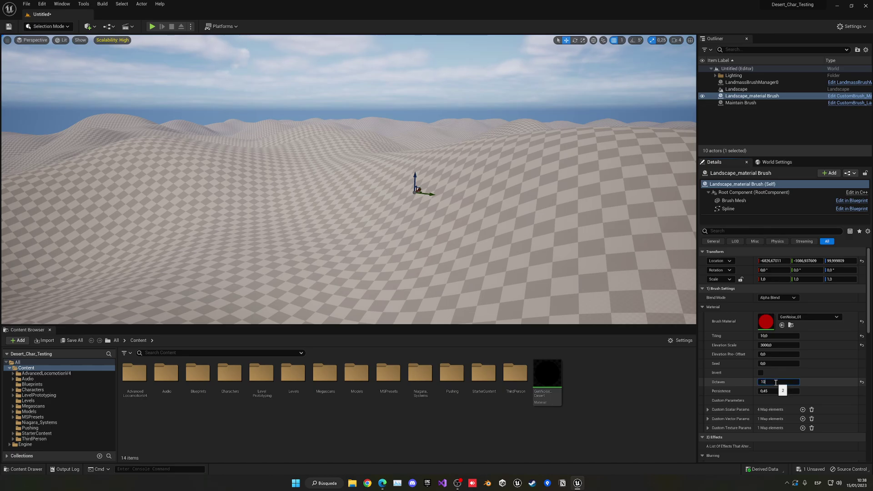
pyautogui.write('10')
pyautogui.press('Return')
pyautogui.moveTo(409, 182)
pyautogui.mouseDown(button='right')
pyautogui.moveTo(382, 179)
pyautogui.moveTo(409, 186)
pyautogui.mouseUp(button='right')
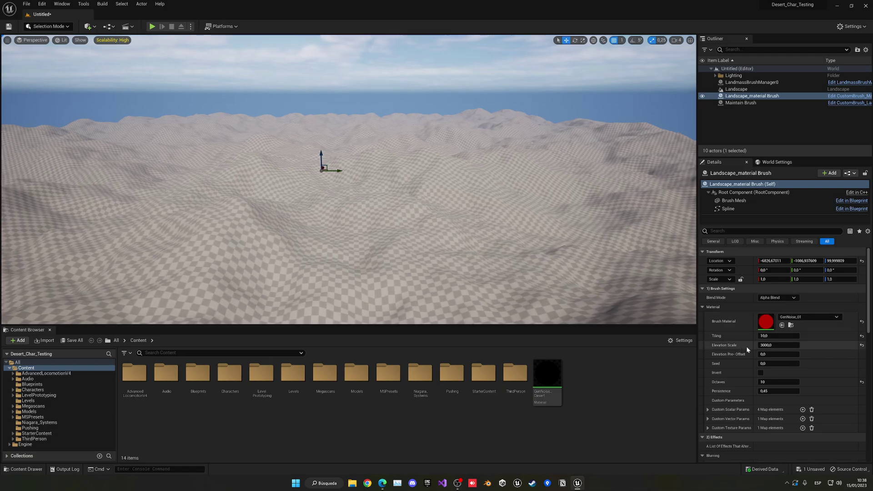
pyautogui.moveTo(771, 335); pyautogui.dragTo(770, 336)
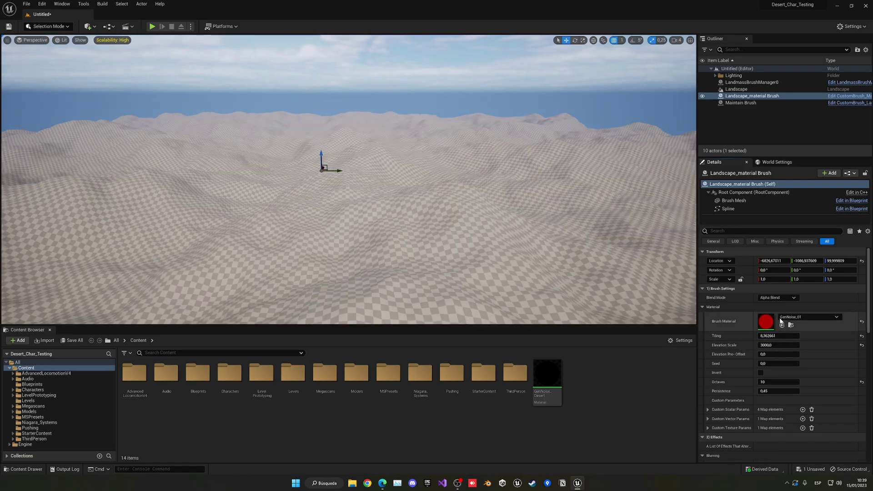
# Search the Brush Material list for "island", try the MeshBrush_Island material on the brush and undo the change.
pyautogui.click(798, 317)
pyautogui.write('island')
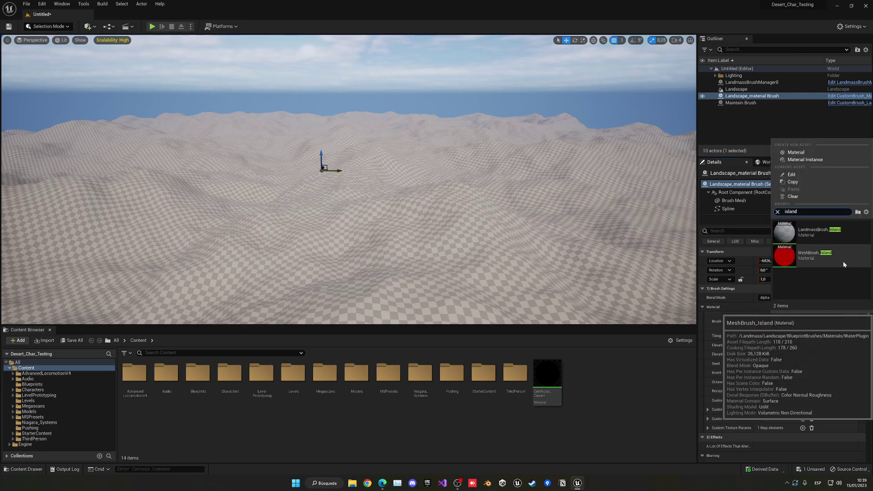
pyautogui.click(833, 260)
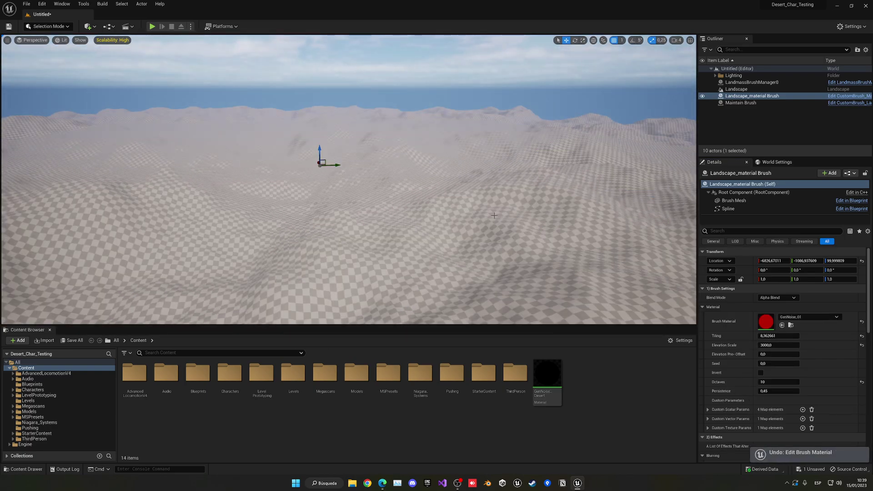
# Assign the MI_Bright_Desert_Sand_sjzkfega_8K material instance as the Landscape Material of the Landscape actor, searching for "desert".
pyautogui.press('w')
pyautogui.moveTo(494, 215)
pyautogui.mouseDown(button='right')
pyautogui.moveTo(436, 205)
pyautogui.moveTo(505, 207)
pyautogui.moveTo(475, 199)
pyautogui.mouseUp(button='right')
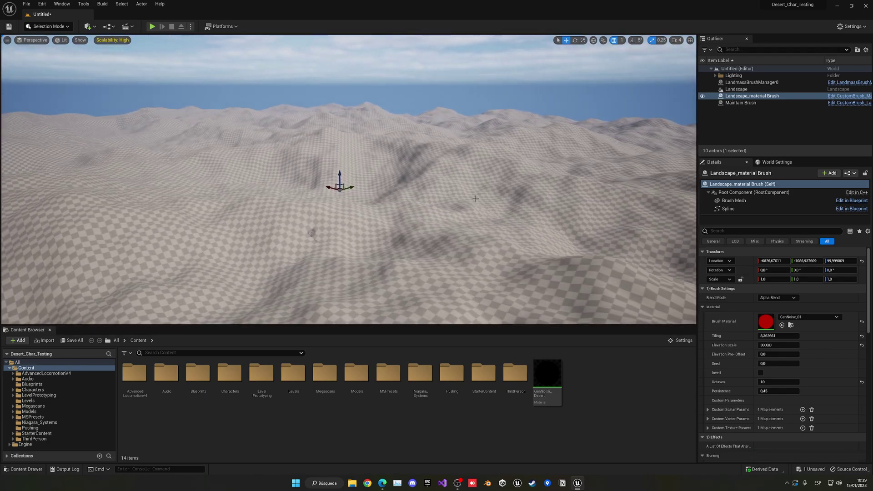
pyautogui.click(734, 90)
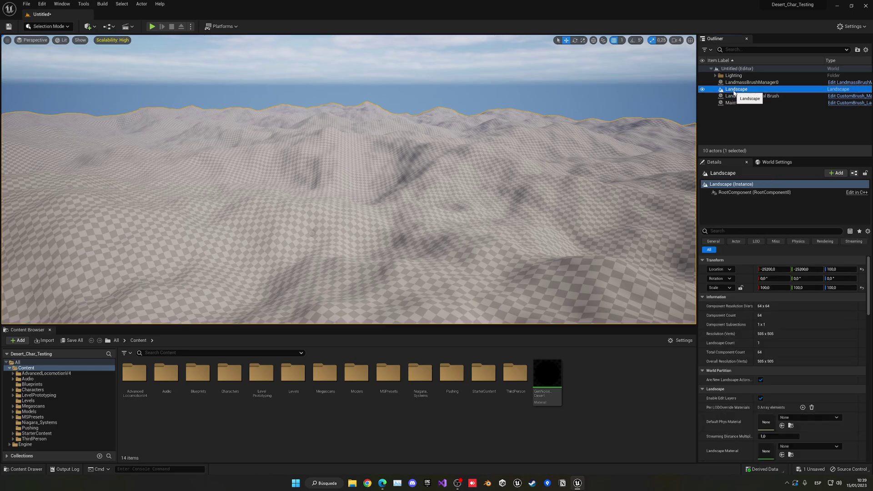
pyautogui.scroll(-4, 759, 292)
pyautogui.click(827, 357)
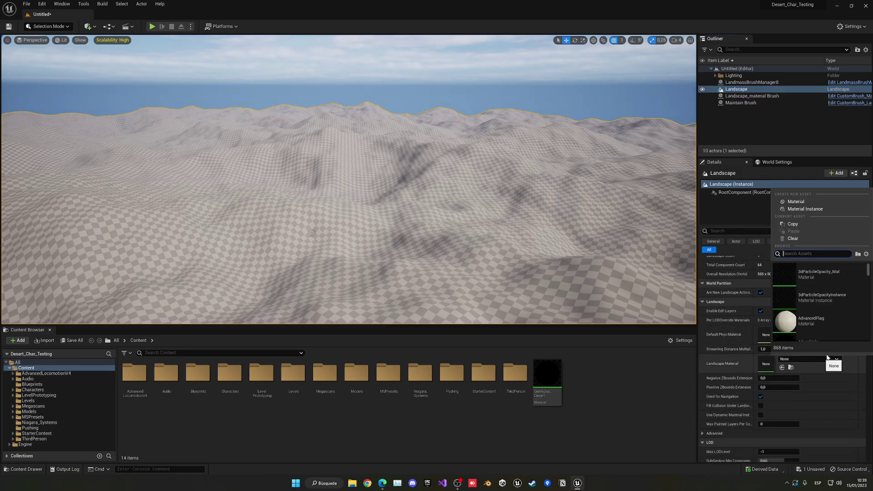
pyautogui.write('desert')
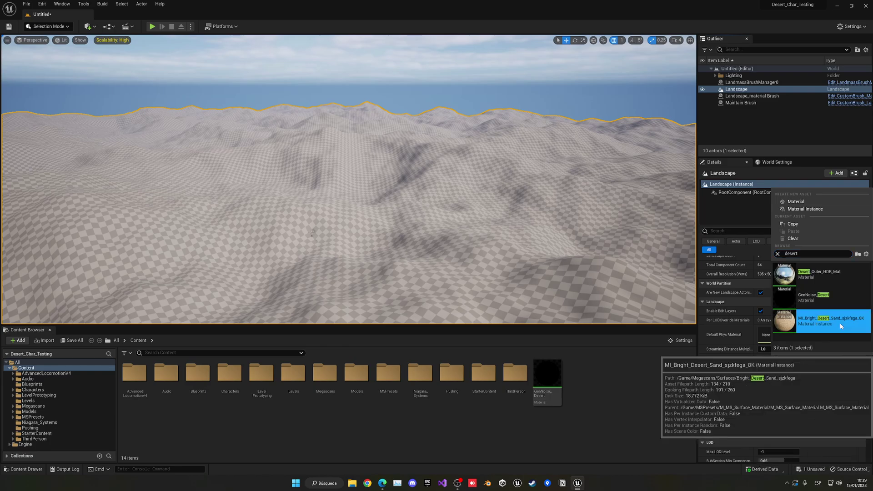
pyautogui.click(825, 318)
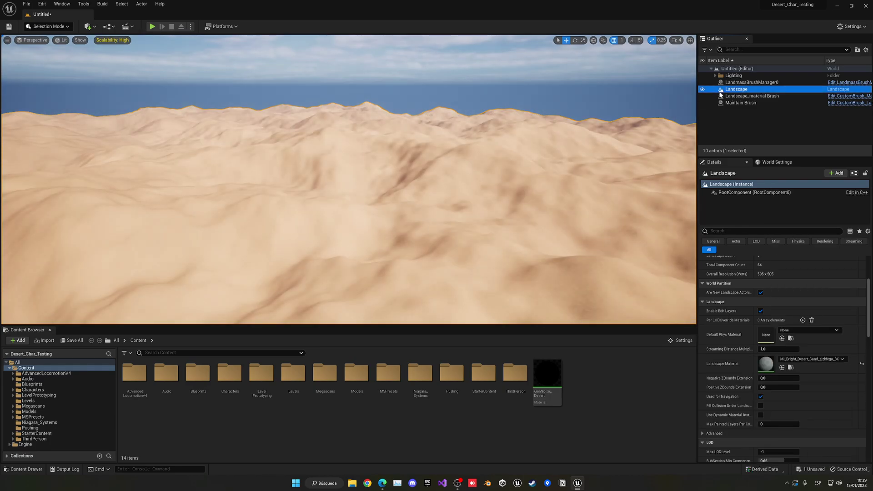
# Inspect the sand-covered landscape from several viewpoints and distances.
pyautogui.moveTo(679, 113)
pyautogui.mouseDown(button='right')
pyautogui.moveTo(665, 126)
pyautogui.moveTo(682, 129)
pyautogui.moveTo(691, 116)
pyautogui.mouseUp(button='right')
pyautogui.press('w')
pyautogui.moveTo(387, 162); pyautogui.dragTo(400, 163, button='right')
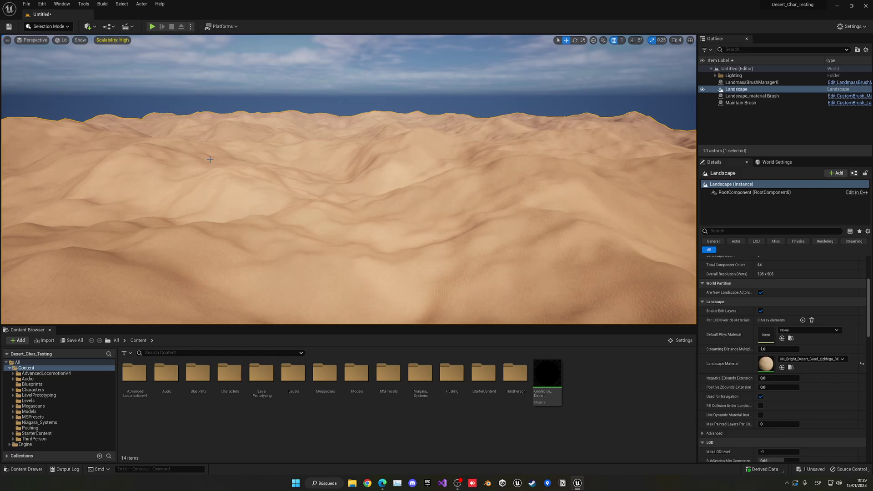
pyautogui.moveTo(414, 165); pyautogui.dragTo(415, 254, button='right')
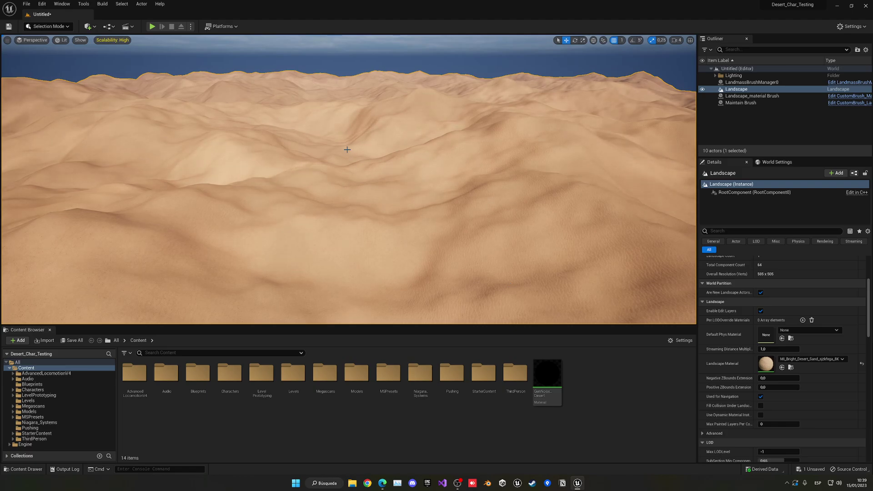
pyautogui.press('w')
pyautogui.moveTo(400, 193)
pyautogui.mouseDown(button='right')
pyautogui.moveTo(409, 206)
pyautogui.moveTo(450, 191)
pyautogui.moveTo(422, 191)
pyautogui.moveTo(438, 175)
pyautogui.moveTo(406, 196)
pyautogui.mouseUp(button='right')
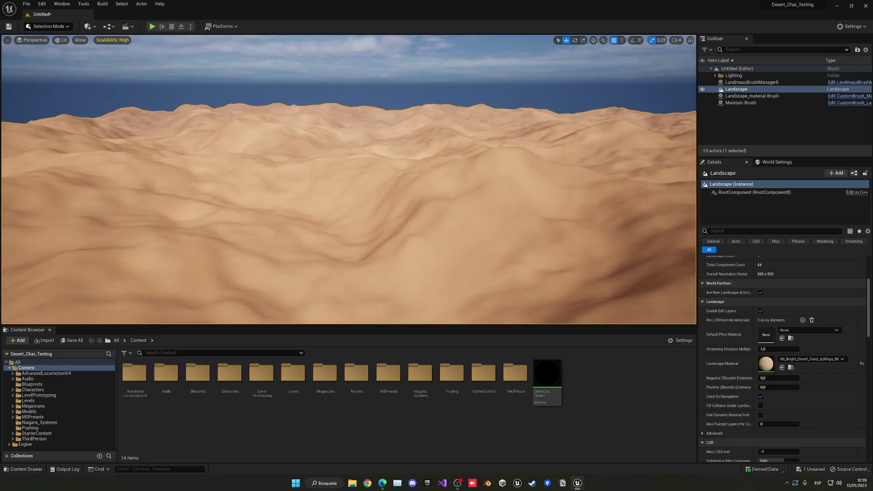
# Focus on Landscape_material Brush, move it along its Y axis across the terrain, and undo the last move.
pyautogui.click(762, 97)
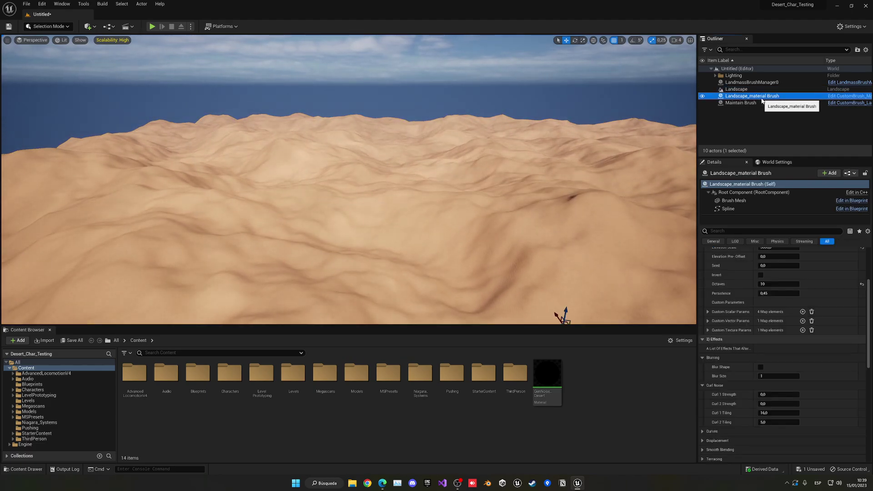
pyautogui.press('f')
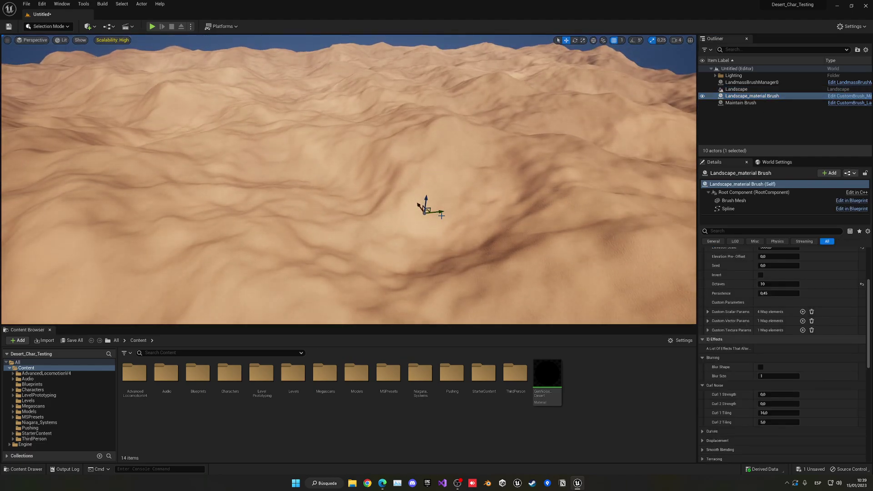
pyautogui.moveTo(441, 215)
pyautogui.mouseDown()
pyautogui.moveTo(344, 223)
pyautogui.moveTo(326, 112)
pyautogui.mouseUp()
pyautogui.hotkey('ctrl', 'z')
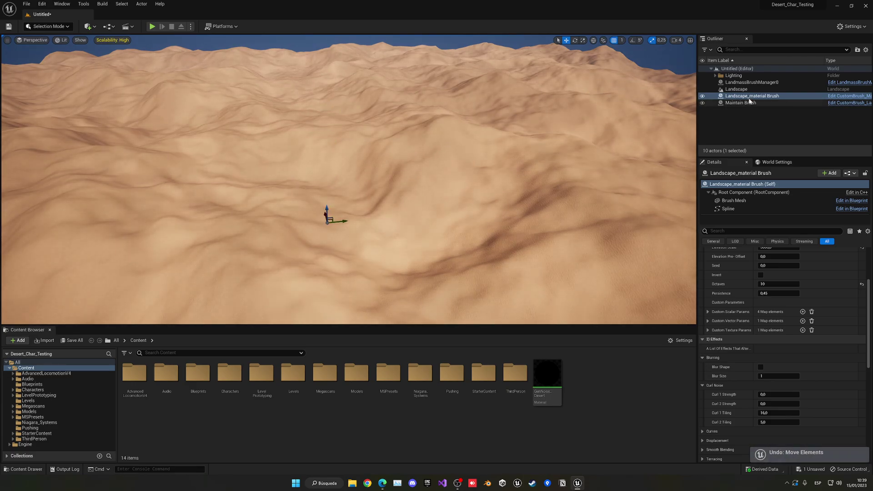
# Switch to Landscape mode, then hide Landscape_material Brush and show it again to compare the terrain.
pyautogui.hotkey('shift', '2')
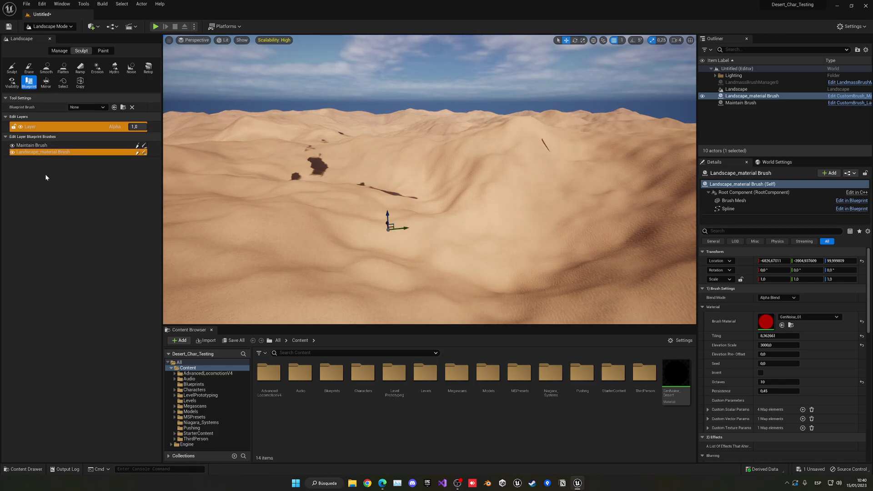
pyautogui.click(12, 153)
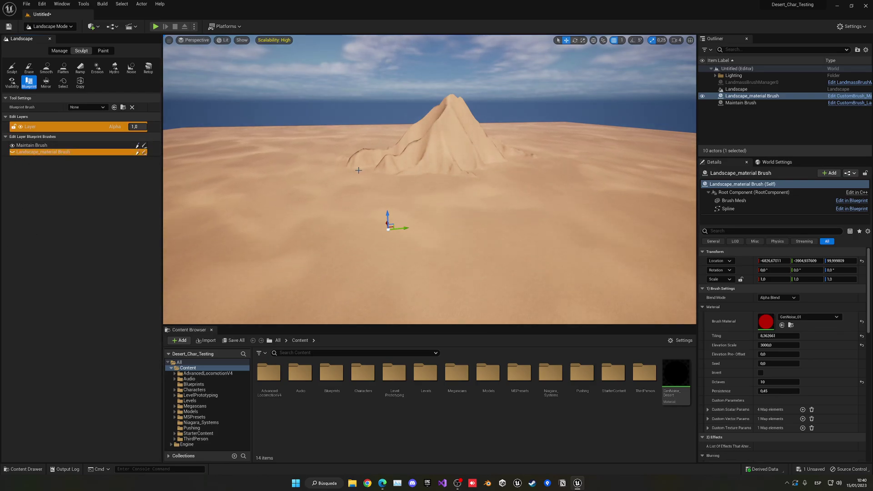
pyautogui.click(12, 152)
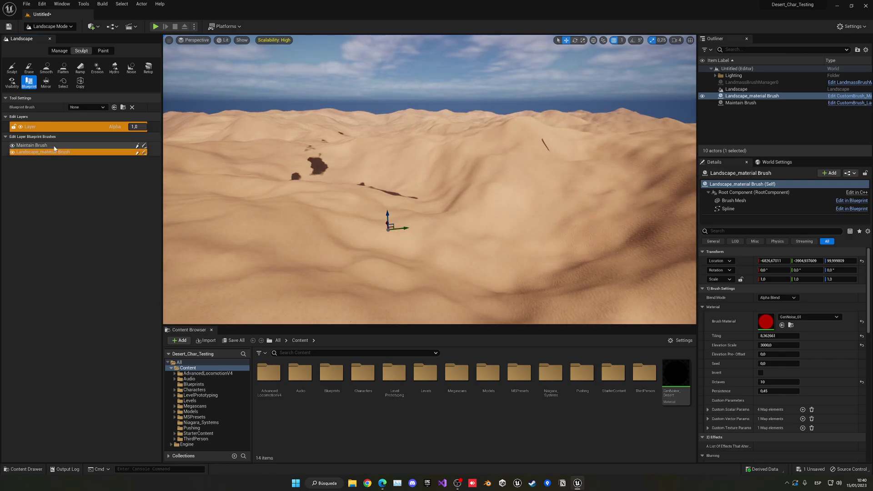
# Reorder the edit layer blueprint brushes so that Landscape_material Brush sits above Maintain Brush.
pyautogui.click(55, 146)
pyautogui.click(59, 153)
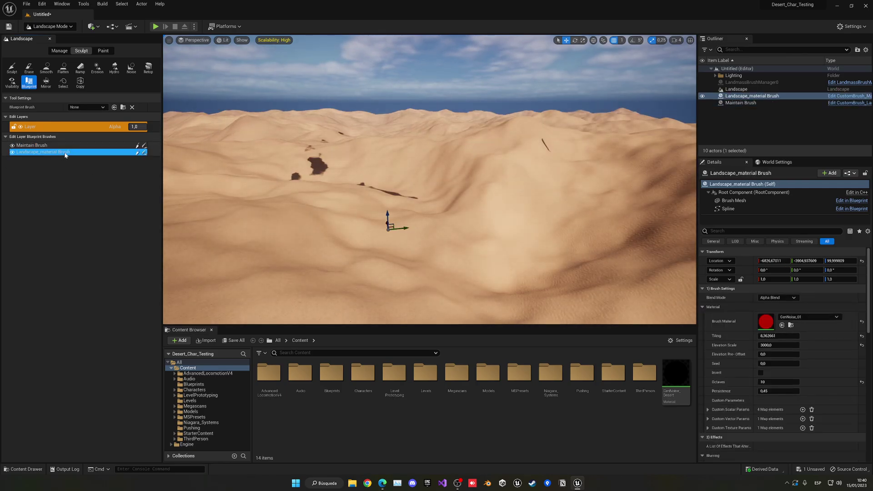
pyautogui.moveTo(65, 145); pyautogui.dragTo(64, 144)
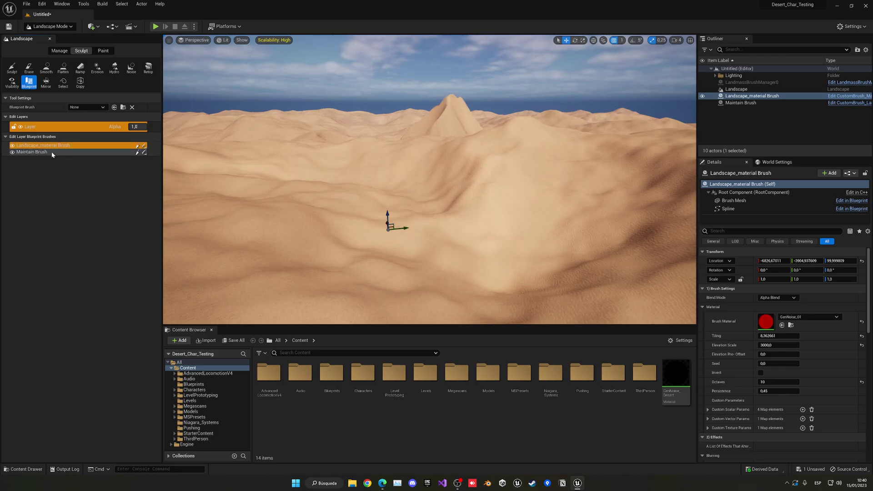
# Move Maintain Brush along its Y axis to about -2328 and raise it to a Z location of about 2358.
pyautogui.click(51, 152)
pyautogui.press('w')
pyautogui.moveTo(476, 226); pyautogui.dragTo(476, 232, button='right')
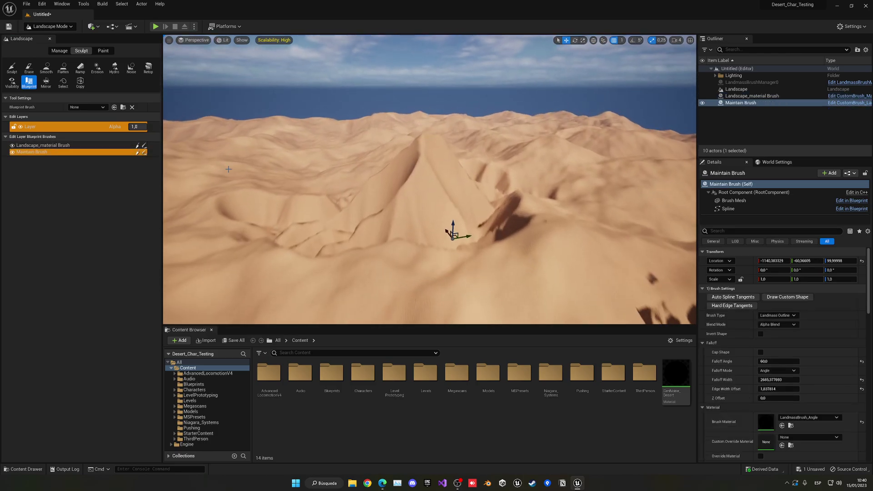
pyautogui.moveTo(469, 238); pyautogui.dragTo(349, 240)
pyautogui.moveTo(519, 213); pyautogui.dragTo(473, 224, button='right')
pyautogui.moveTo(476, 227)
pyautogui.mouseDown()
pyautogui.moveTo(323, 196)
pyautogui.moveTo(634, 247)
pyautogui.moveTo(538, 210)
pyautogui.moveTo(522, 175)
pyautogui.moveTo(533, 140)
pyautogui.mouseUp()
pyautogui.moveTo(533, 140)
pyautogui.mouseDown(button='right')
pyautogui.moveTo(572, 140)
pyautogui.moveTo(586, 121)
pyautogui.moveTo(542, 162)
pyautogui.mouseUp(button='right')
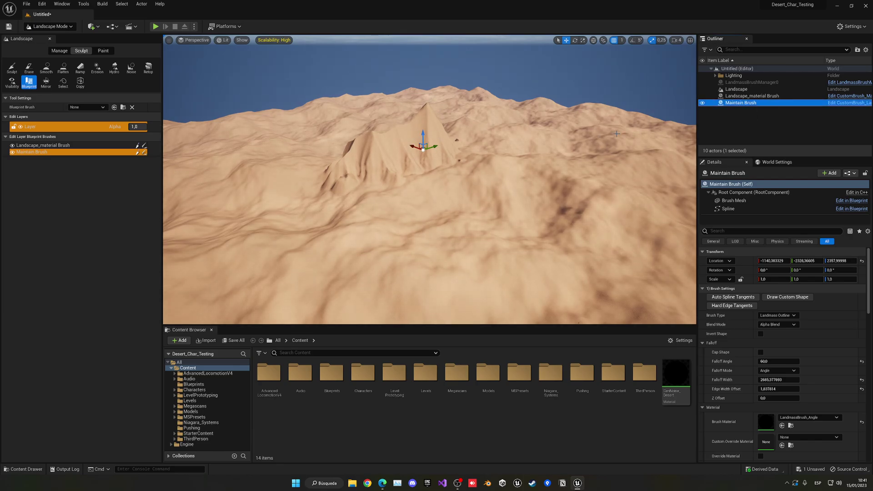
# Delete Maintain Brush from the level and undo the deletion.
pyautogui.press('Delete')
pyautogui.click(466, 266)
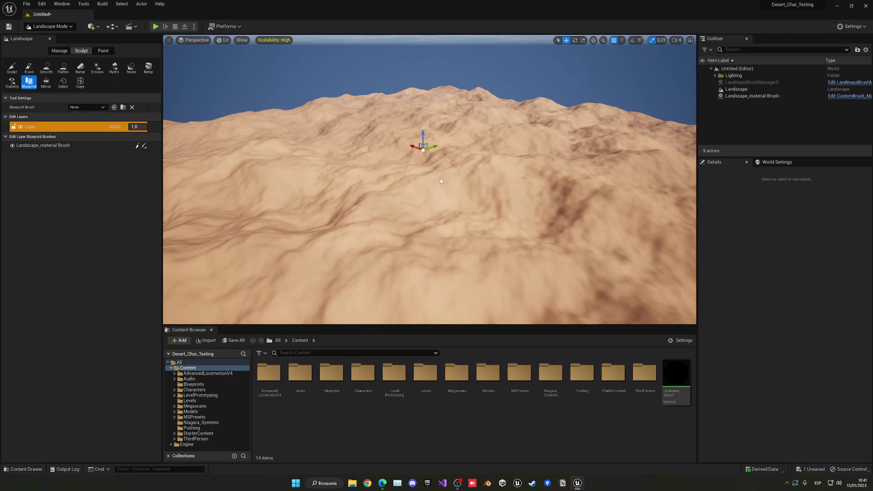
pyautogui.hotkey('ctrl', 'z')
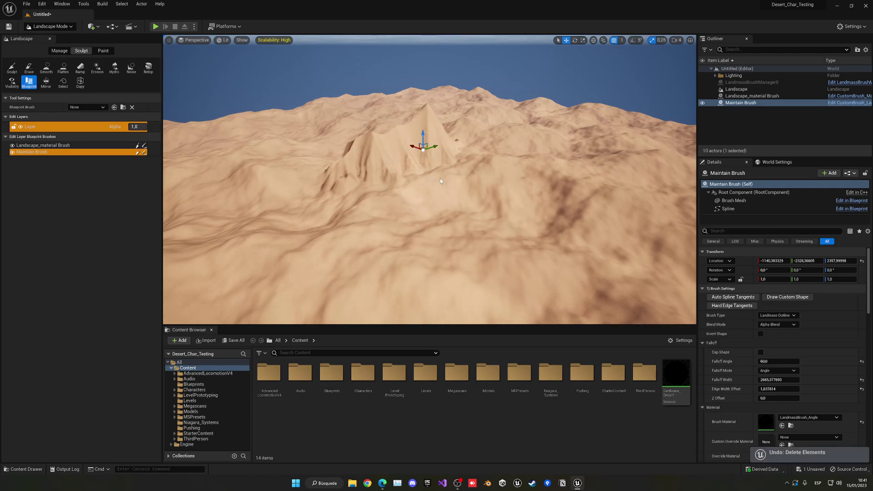
# Move Maintain Brush along its X axis to about -18272 and view the mountain from around it.
pyautogui.moveTo(412, 146)
pyautogui.mouseDown()
pyautogui.moveTo(607, 191)
pyautogui.moveTo(657, 213)
pyautogui.mouseUp()
pyautogui.press('f')
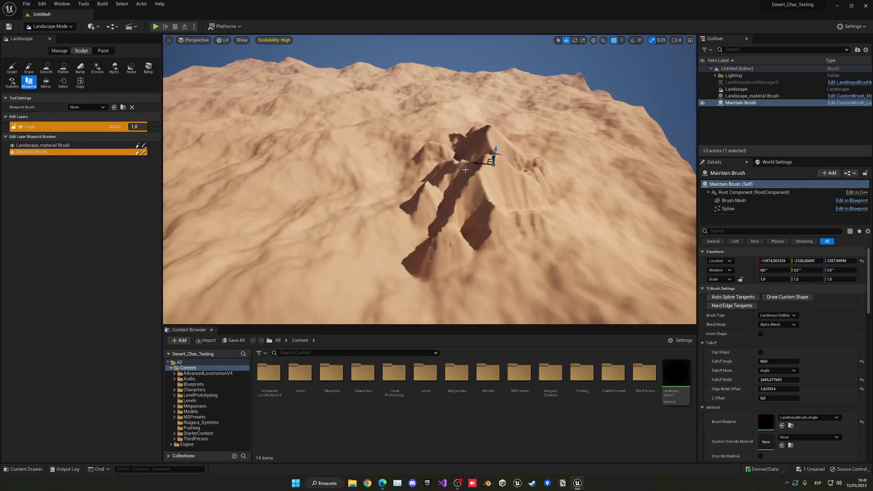
pyautogui.moveTo(474, 164)
pyautogui.mouseDown()
pyautogui.moveTo(278, 143)
pyautogui.moveTo(584, 166)
pyautogui.moveTo(513, 140)
pyautogui.mouseUp()
pyautogui.moveTo(514, 141); pyautogui.dragTo(450, 94, button='right')
pyautogui.press('s')
pyautogui.press('d')
pyautogui.moveTo(490, 173)
pyautogui.mouseDown(button='right')
pyautogui.moveTo(571, 185)
pyautogui.moveTo(563, 150)
pyautogui.moveTo(564, 161)
pyautogui.mouseUp(button='right')
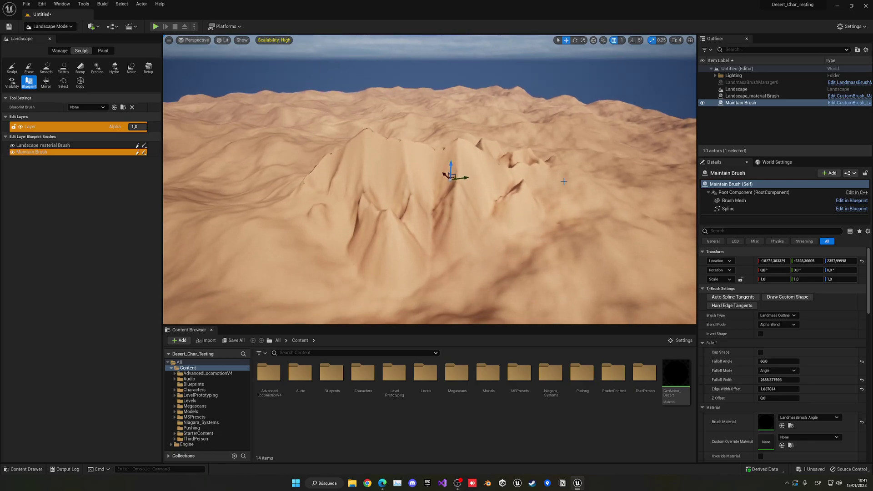